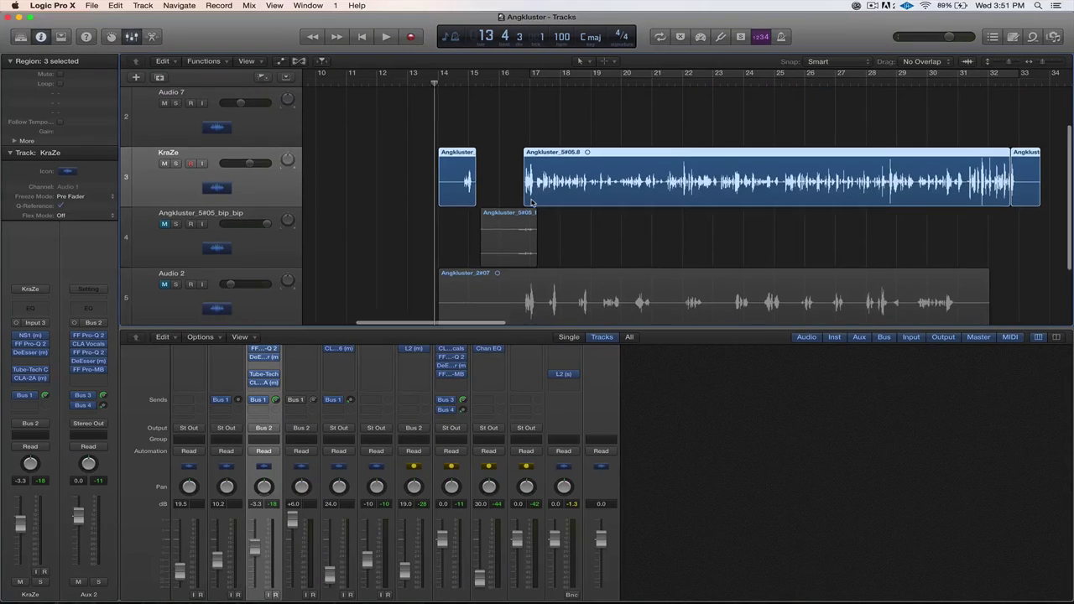
Step: Resize the mixer area, play the song, and raise the KraZe vocal from -3.3 to -2.5 dB
{"action": "scroll", "coordinate": [531, 203], "scroll_direction": "down", "scroll_amount": 2}
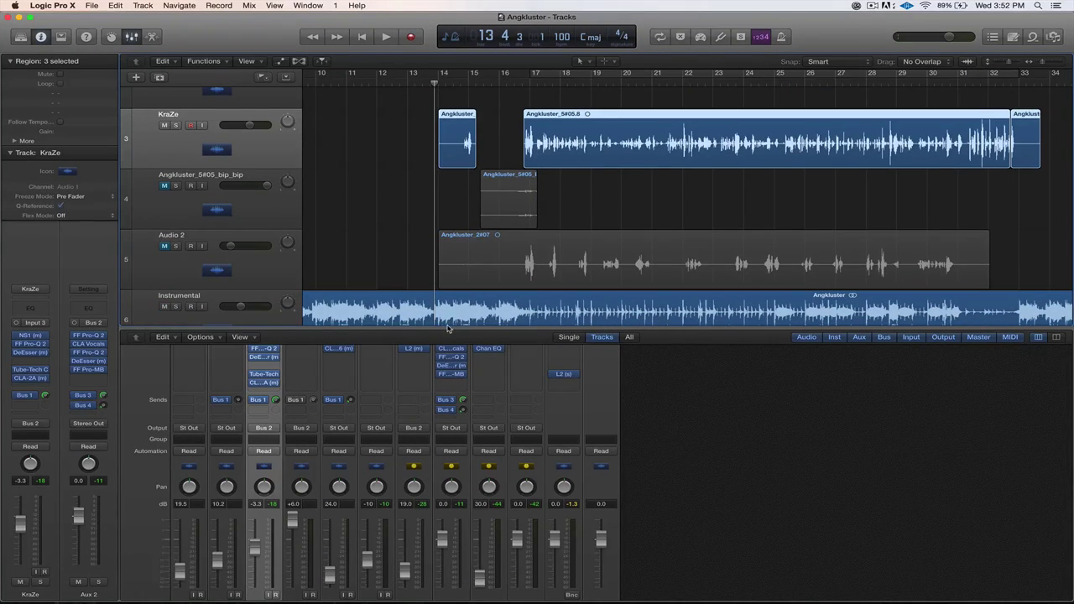
{"action": "left_click_drag", "start_coordinate": [442, 325], "coordinate": [447, 281]}
{"action": "scroll", "coordinate": [441, 439], "scroll_direction": "up", "scroll_amount": 2}
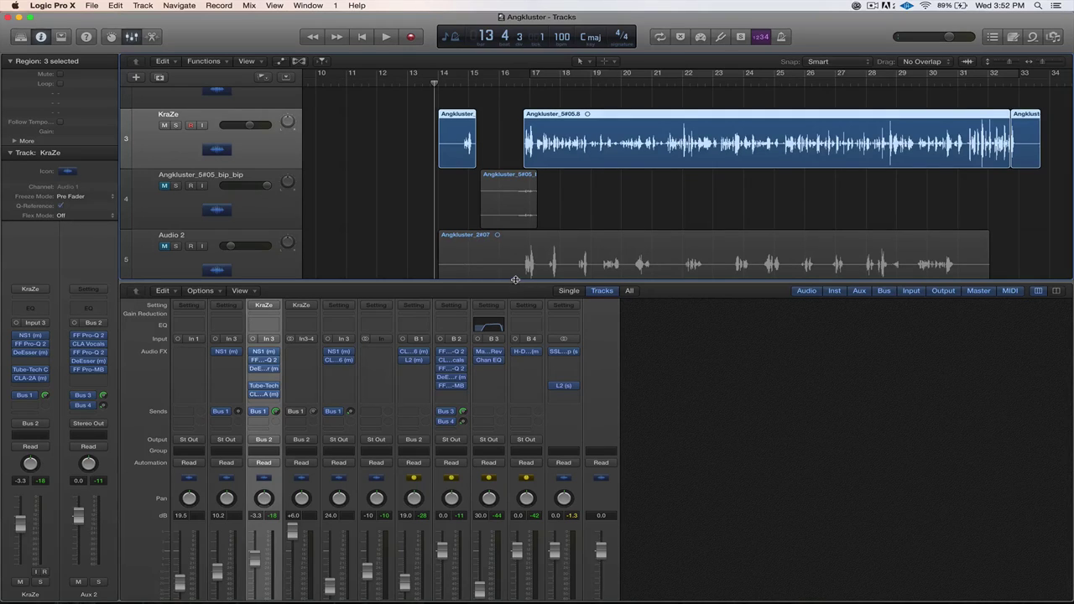
{"action": "left_click_drag", "start_coordinate": [515, 280], "coordinate": [515, 360]}
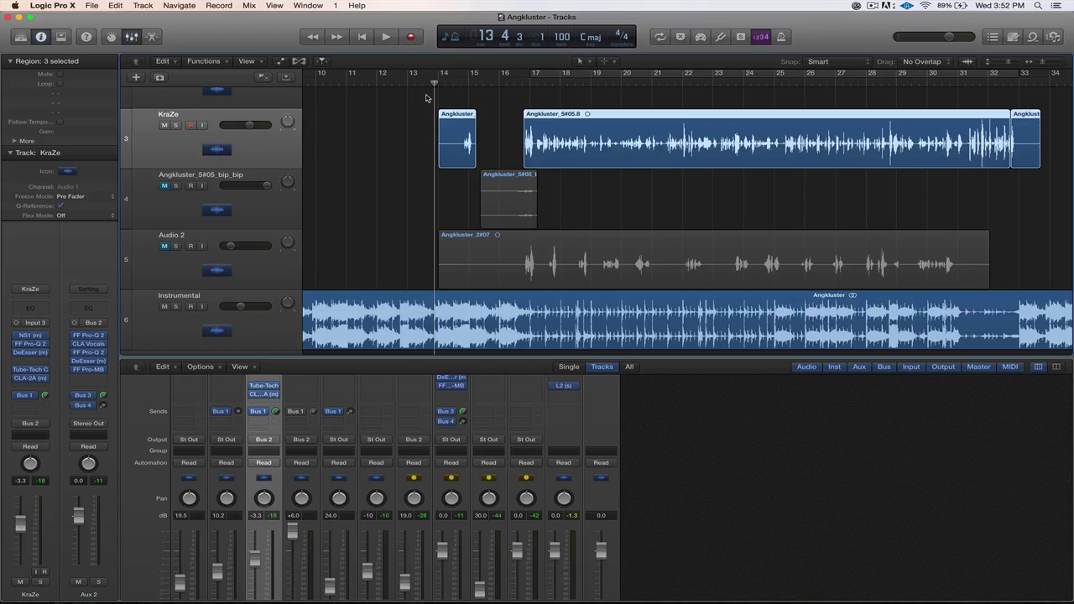
{"action": "key", "text": "space"}
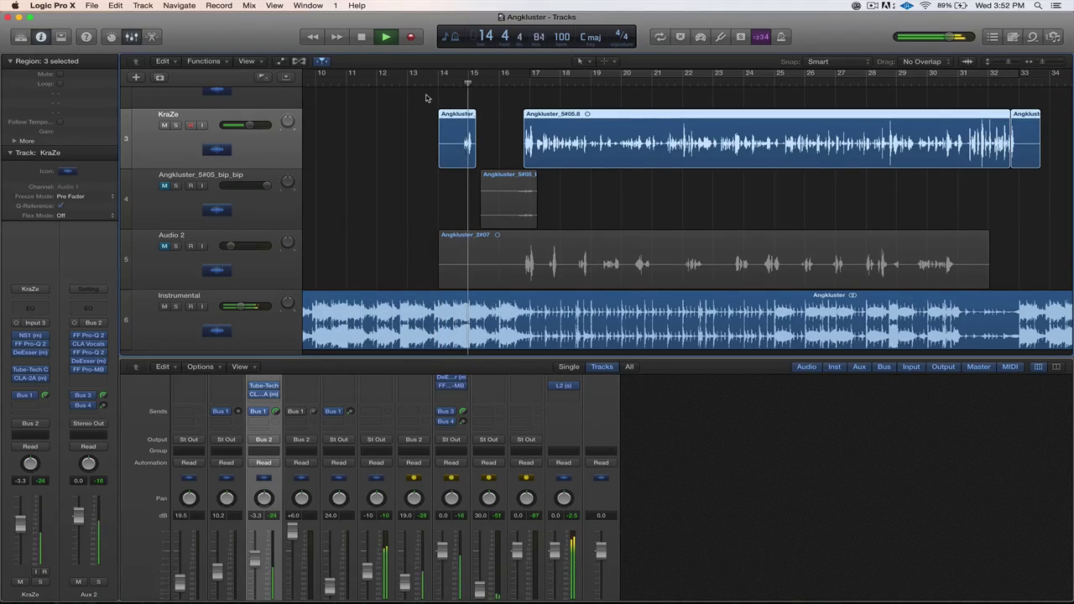
{"action": "left_click_drag", "start_coordinate": [249, 124], "coordinate": [253, 125]}
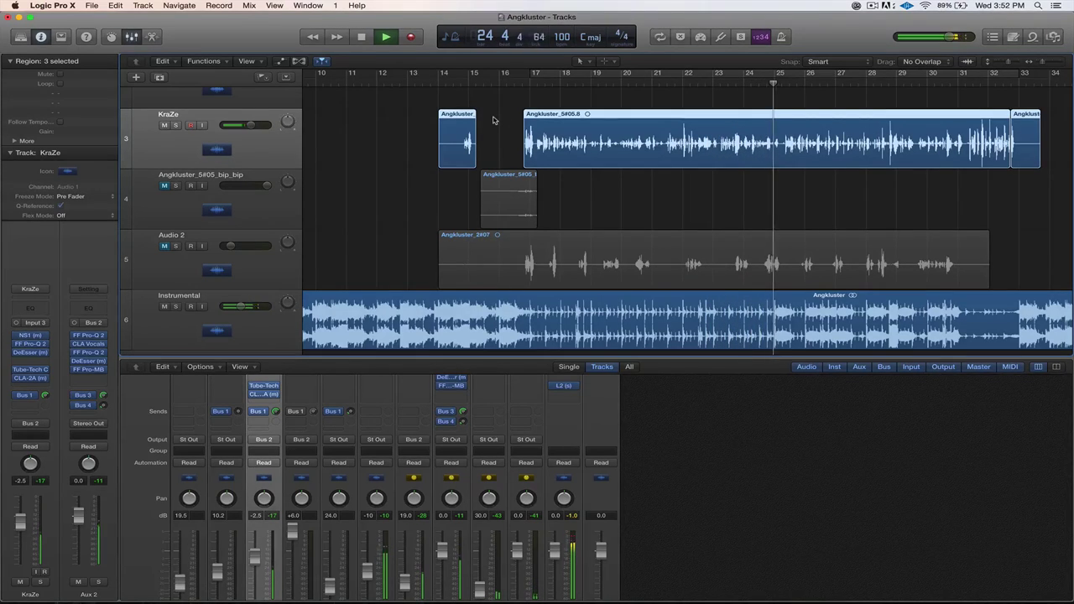
Step: Stop playback, save the project, and deselect the KraZe vocal regions
{"action": "key", "text": "space"}
{"action": "key", "text": "super+s"}
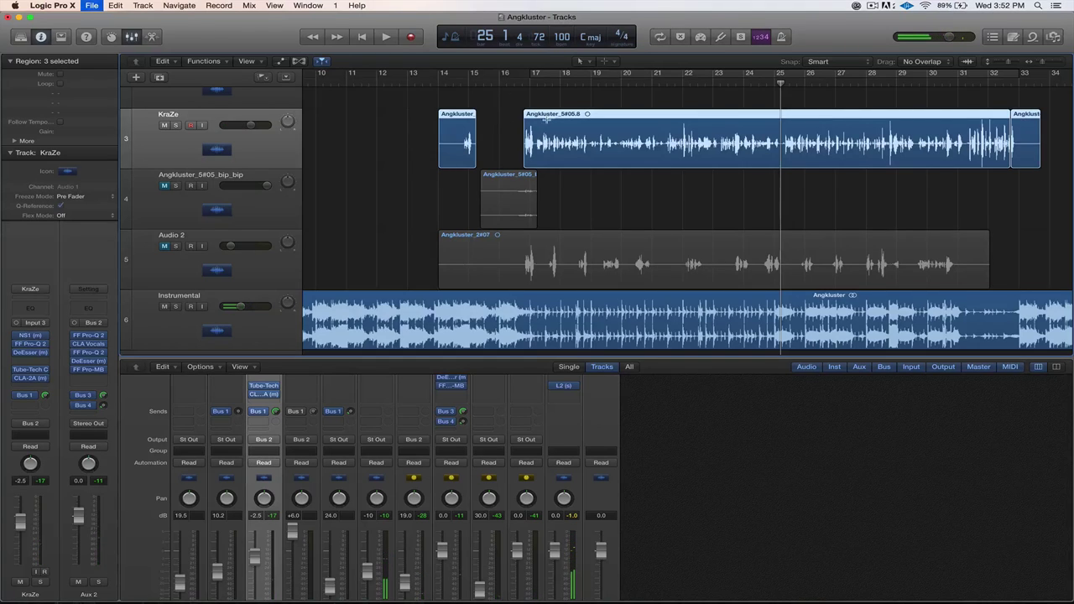
{"action": "scroll", "coordinate": [351, 473], "scroll_direction": "up", "scroll_amount": 5}
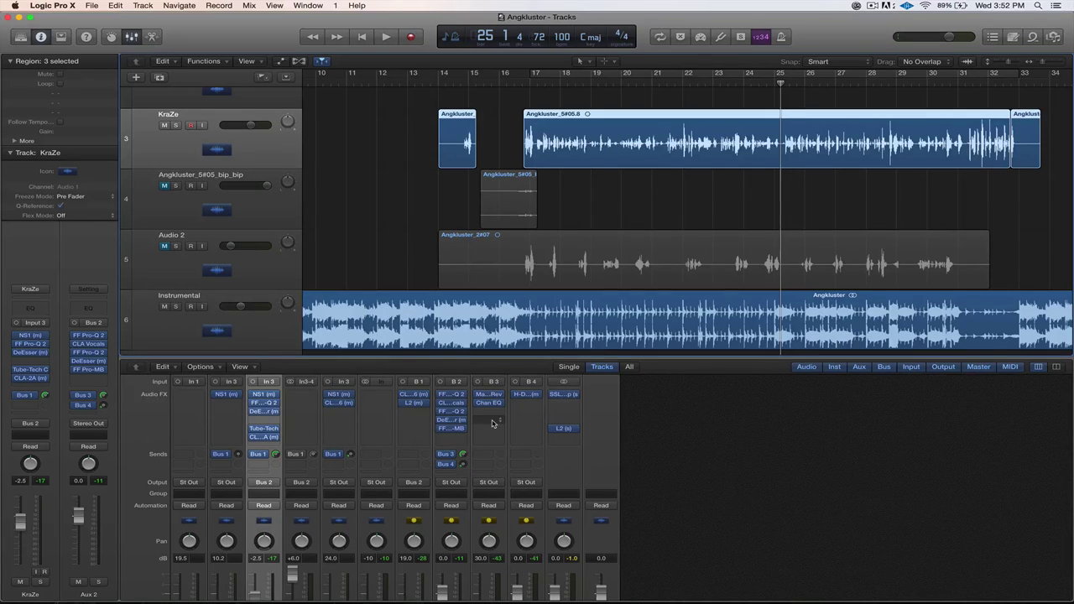
{"action": "left_click", "coordinate": [410, 148]}
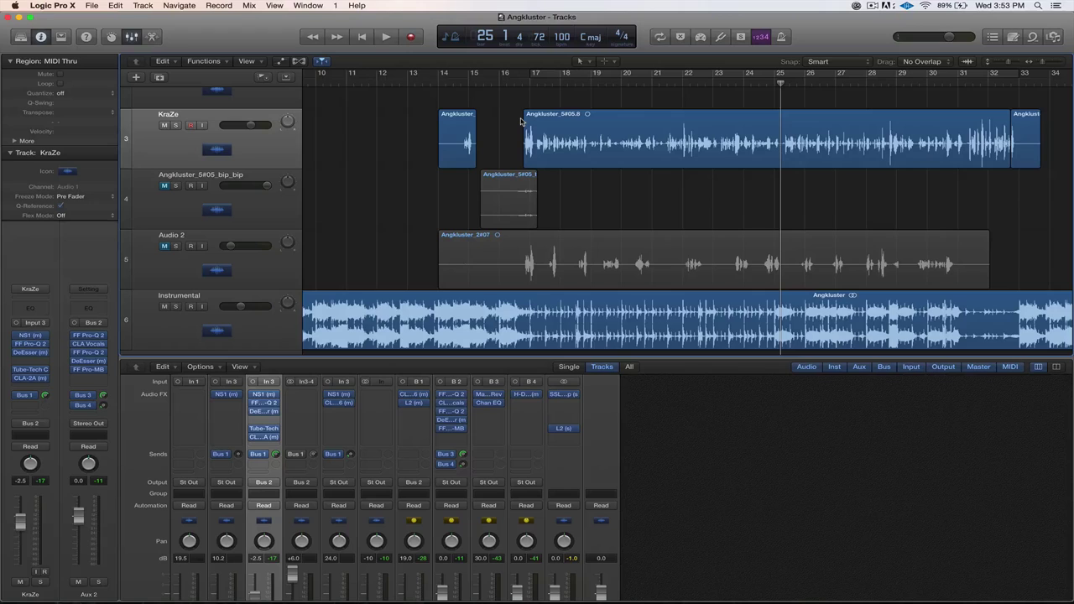
Step: Place the playhead at bar 16, beat 3
{"action": "left_click", "coordinate": [514, 81]}
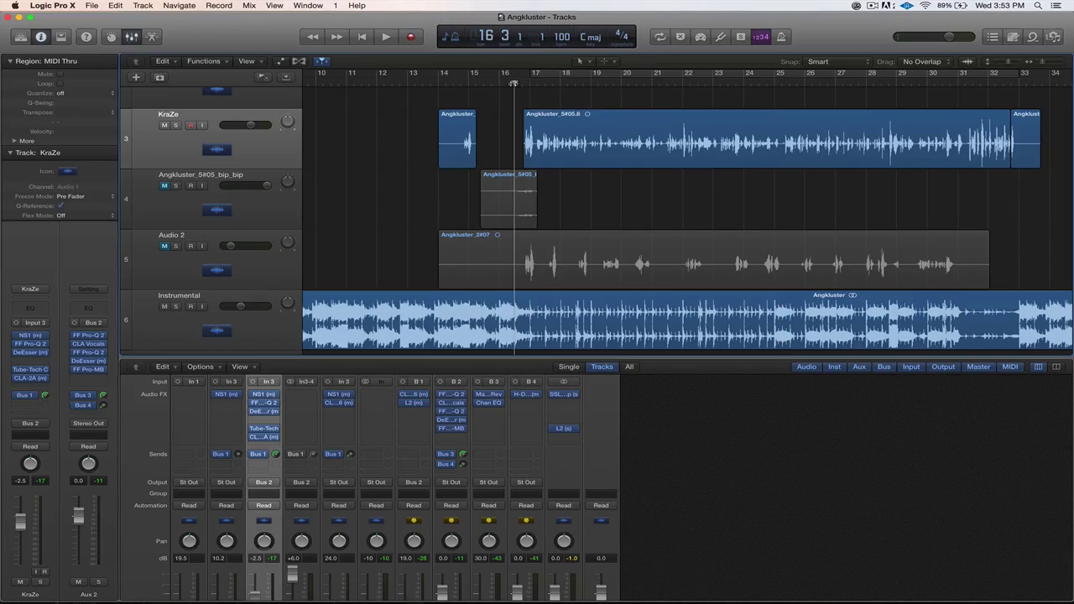
{"action": "left_click_drag", "start_coordinate": [512, 83], "coordinate": [521, 89]}
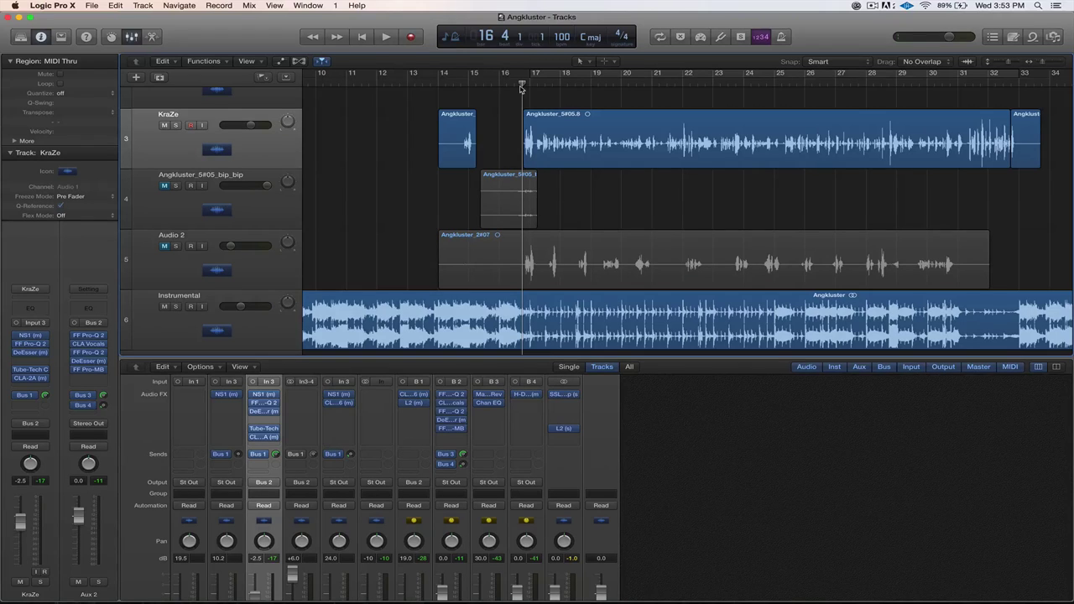
{"action": "left_click_drag", "start_coordinate": [521, 87], "coordinate": [506, 80]}
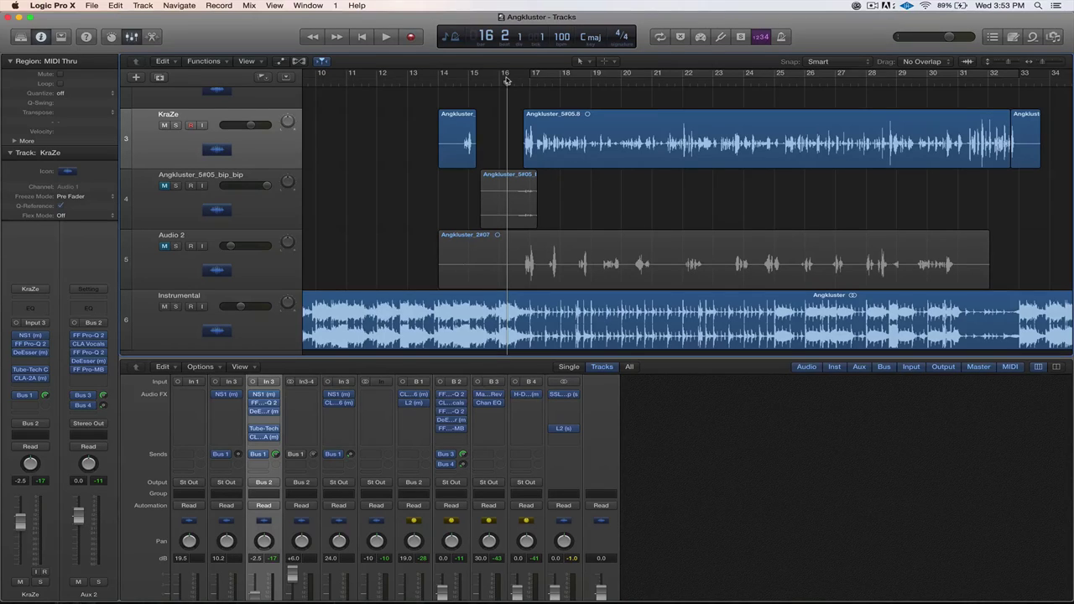
{"action": "mouse_move", "coordinate": [507, 80]}
{"action": "left_mouse_down"}
{"action": "mouse_move", "coordinate": [522, 82]}
{"action": "mouse_move", "coordinate": [515, 84]}
{"action": "left_mouse_up"}
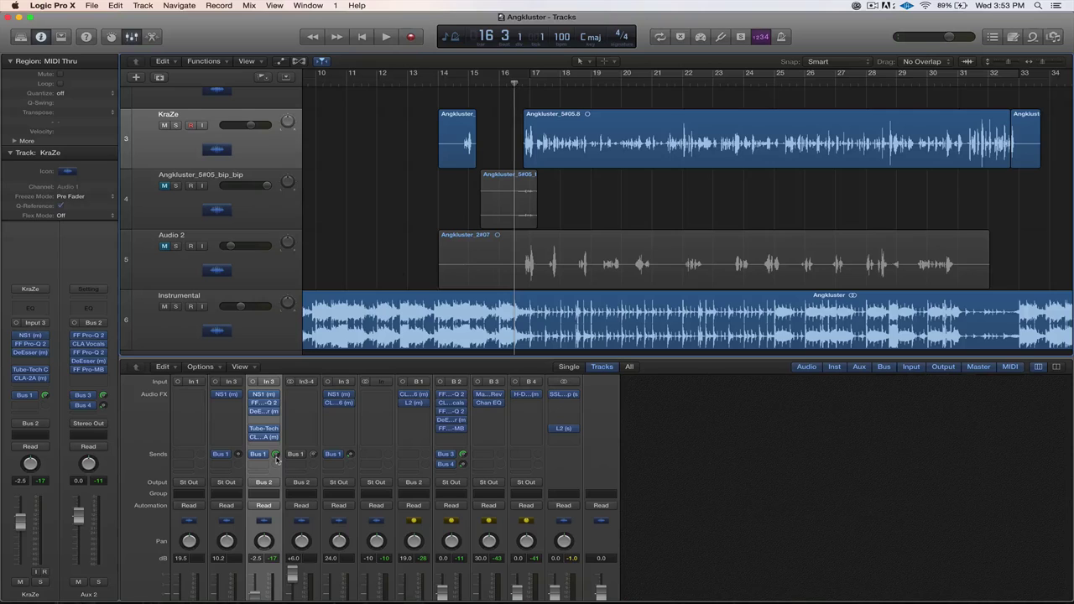
{"action": "mouse_move", "coordinate": [276, 458]}
{"action": "key", "text": "super+s"}
{"action": "key", "text": "super+d"}
{"action": "left_click_drag", "start_coordinate": [434, 185], "coordinate": [974, 101]}
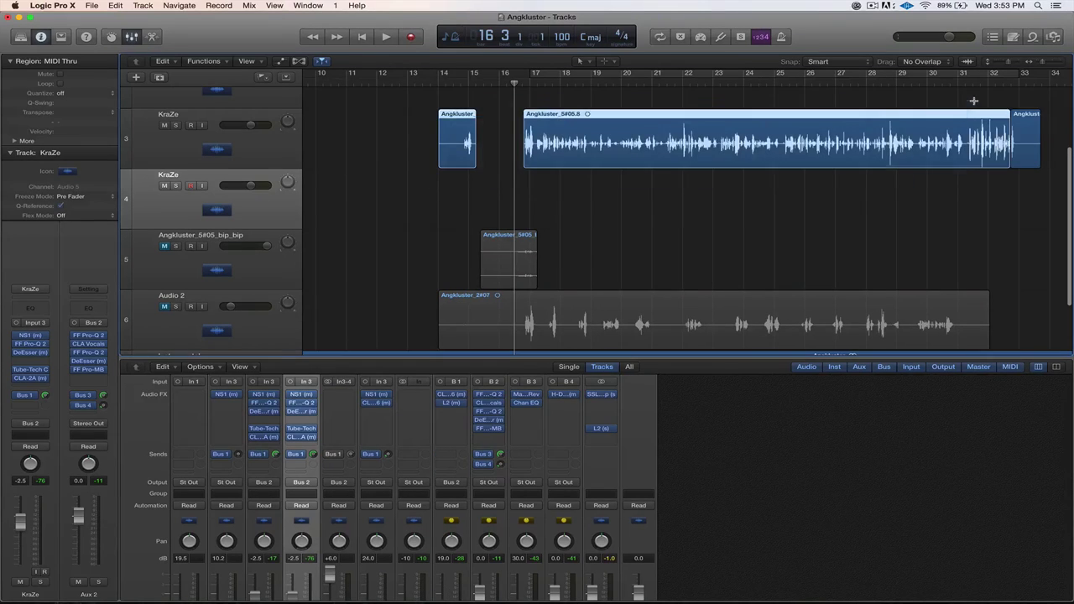
{"action": "left_click_drag", "start_coordinate": [710, 136], "coordinate": [671, 197]}
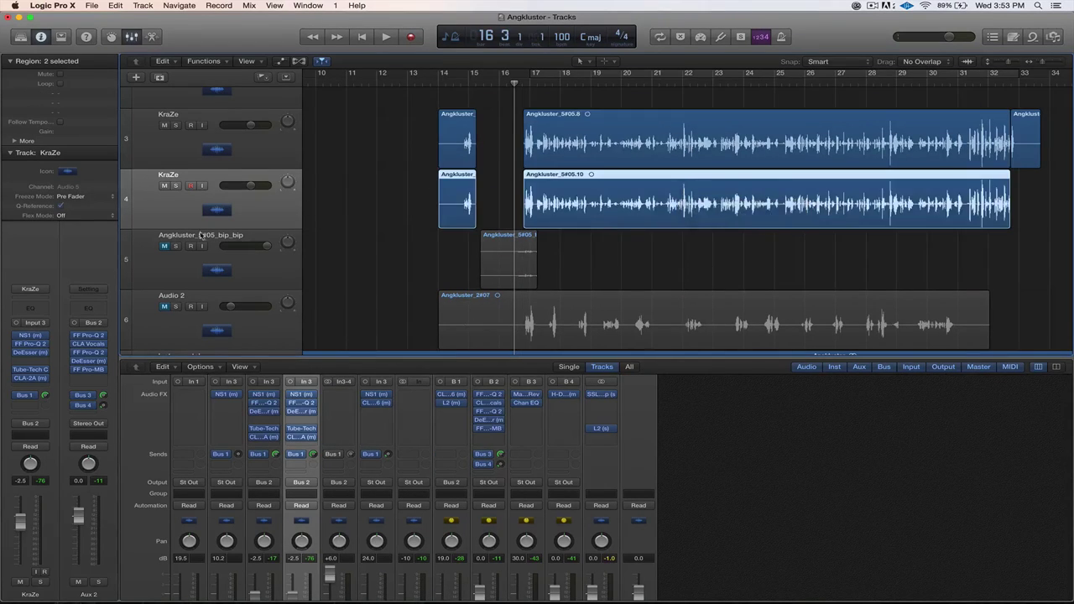
{"action": "mouse_move", "coordinate": [301, 436]}
{"action": "key", "text": "BackSpace"}
{"action": "key", "text": "super+BackSpace"}
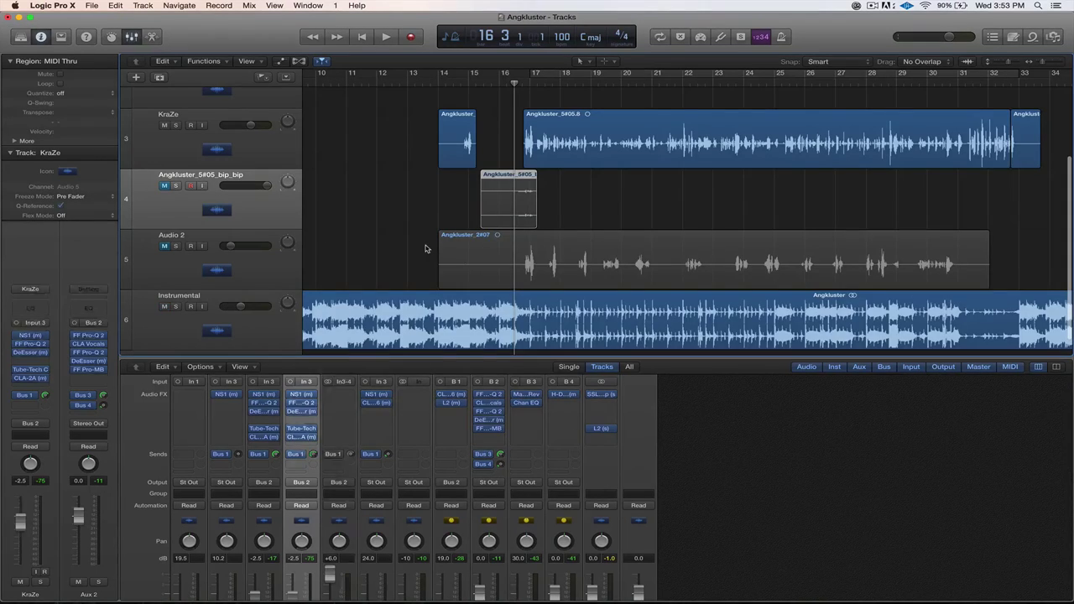
Step: Check the KraZe vocal's Bus 1 send, leave it at its original level, and save
{"action": "left_click", "coordinate": [269, 159]}
{"action": "left_click", "coordinate": [256, 455]}
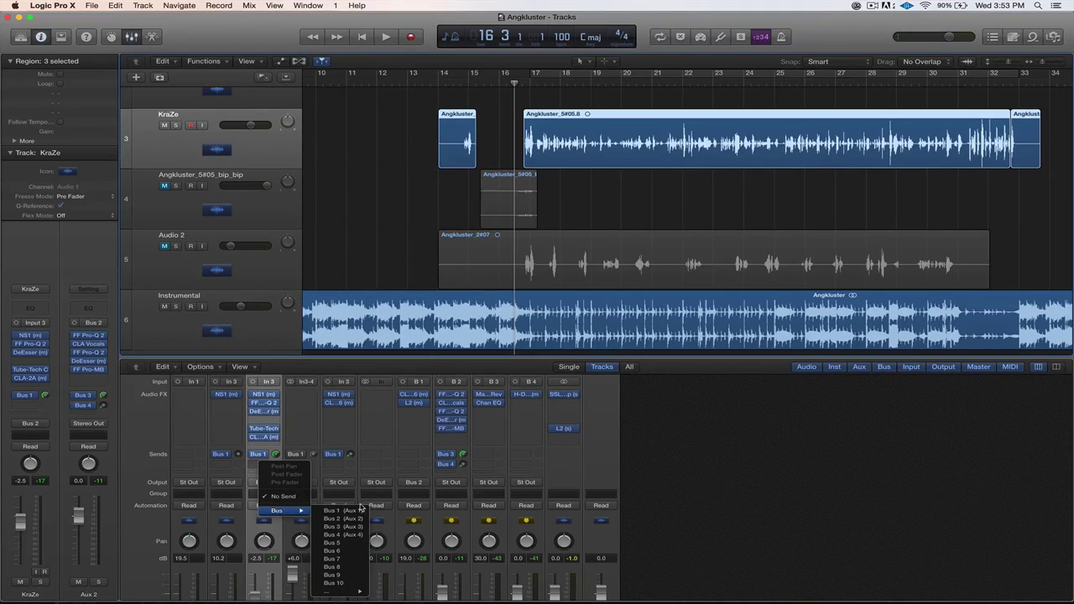
{"action": "left_click", "coordinate": [660, 412]}
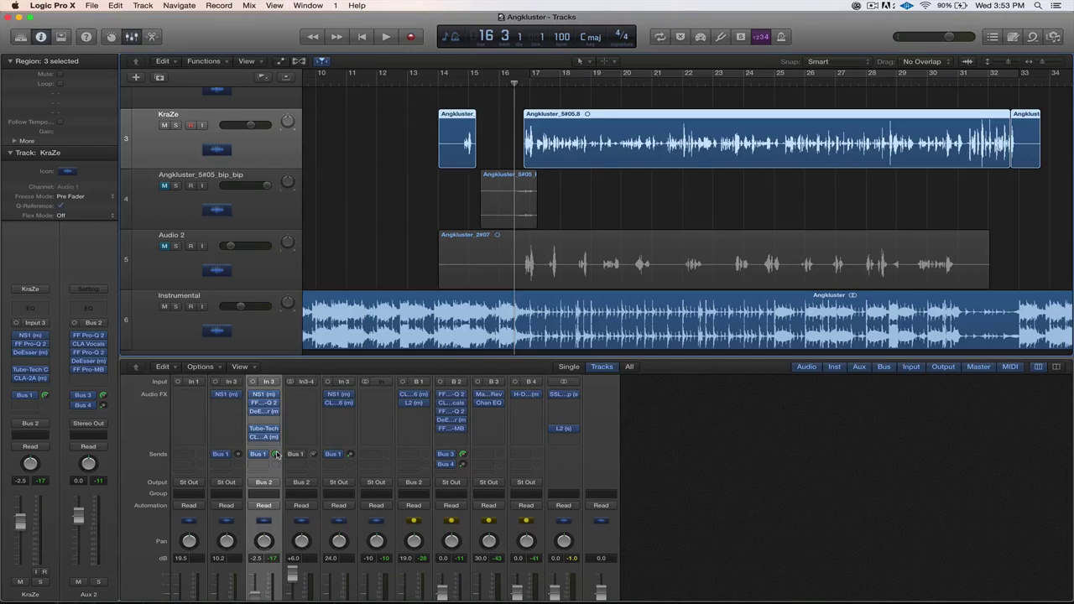
{"action": "left_click", "coordinate": [277, 455]}
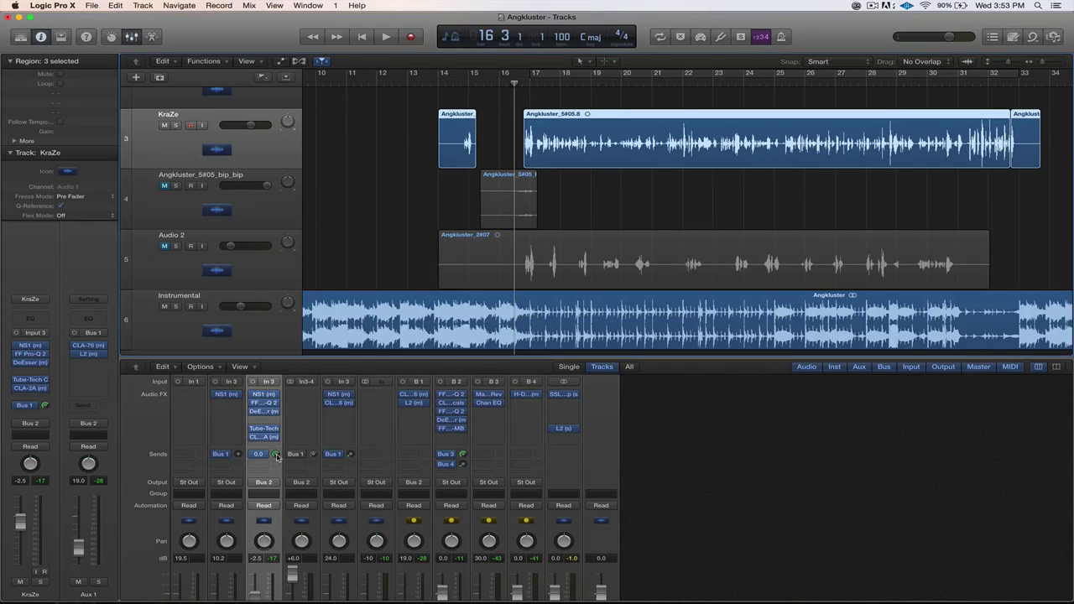
{"action": "left_click", "coordinate": [276, 456]}
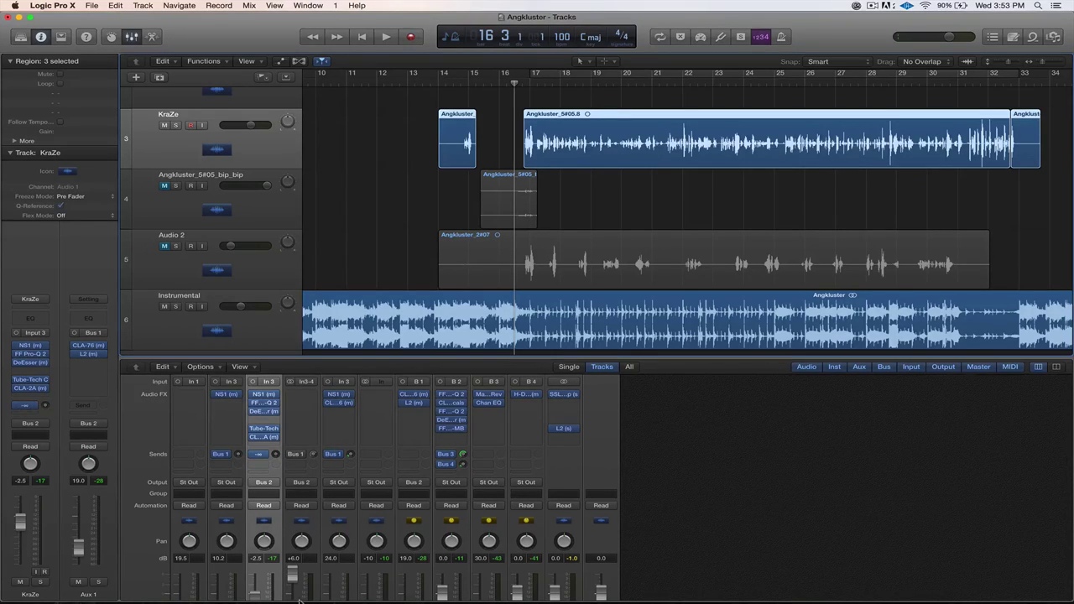
{"action": "left_click", "coordinate": [276, 455]}
{"action": "key", "text": "super+s"}
Step: Rename the Aux 1 channel to PCOMP
{"action": "scroll", "coordinate": [407, 520], "scroll_direction": "down", "scroll_amount": 3}
{"action": "scroll", "coordinate": [409, 546], "scroll_direction": "up", "scroll_amount": 1}
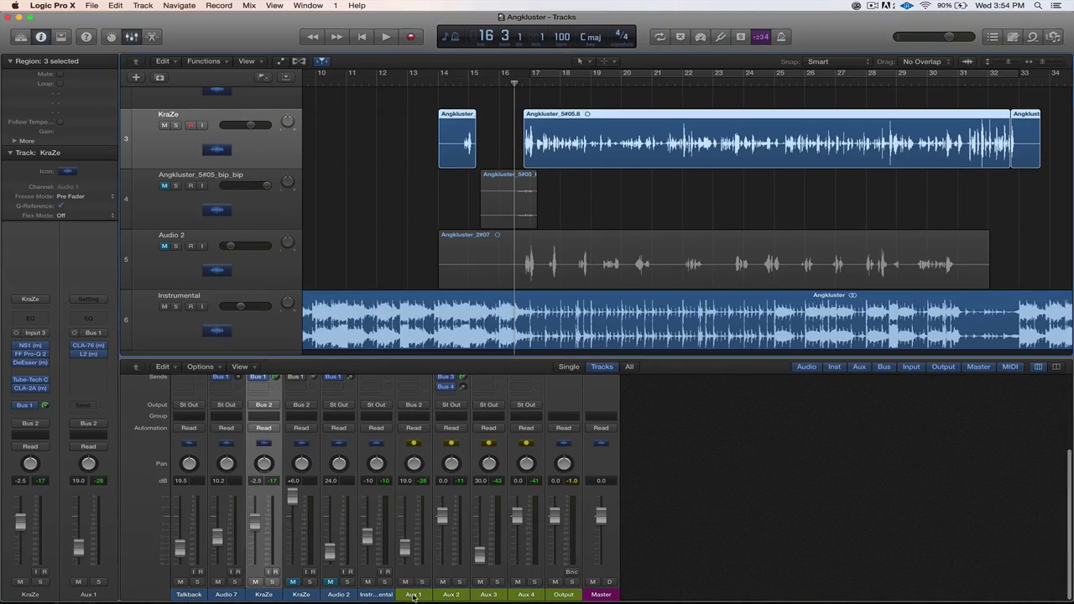
{"action": "left_click", "coordinate": [413, 595]}
{"action": "double_click", "coordinate": [413, 596]}
{"action": "type", "text": "P"}
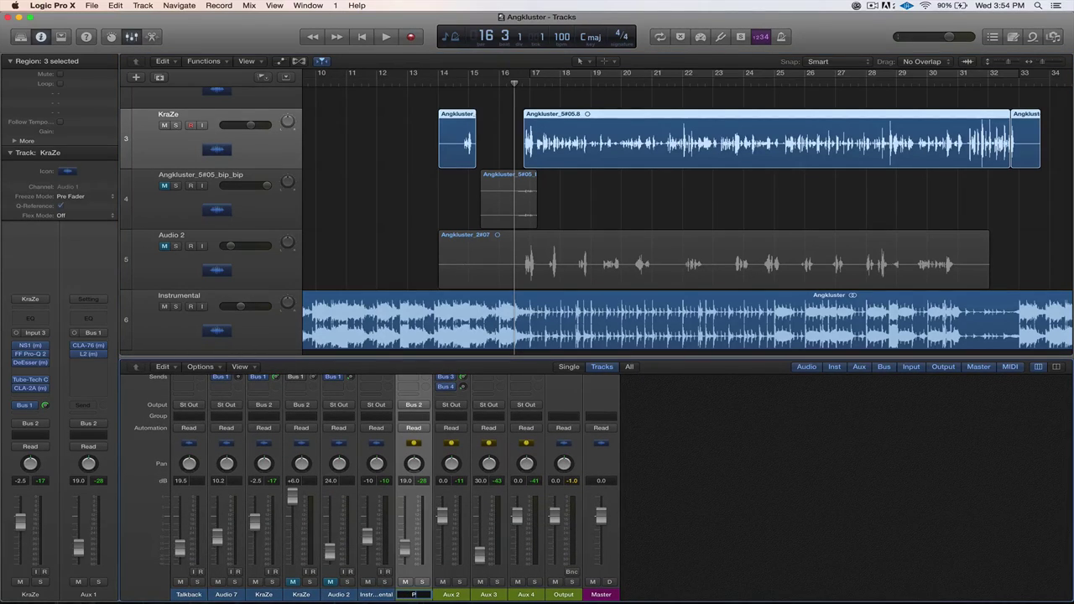
{"action": "type", "text": "COMP"}
{"action": "key", "text": "Return"}
{"action": "scroll", "coordinate": [424, 486], "scroll_direction": "up", "scroll_amount": 3}
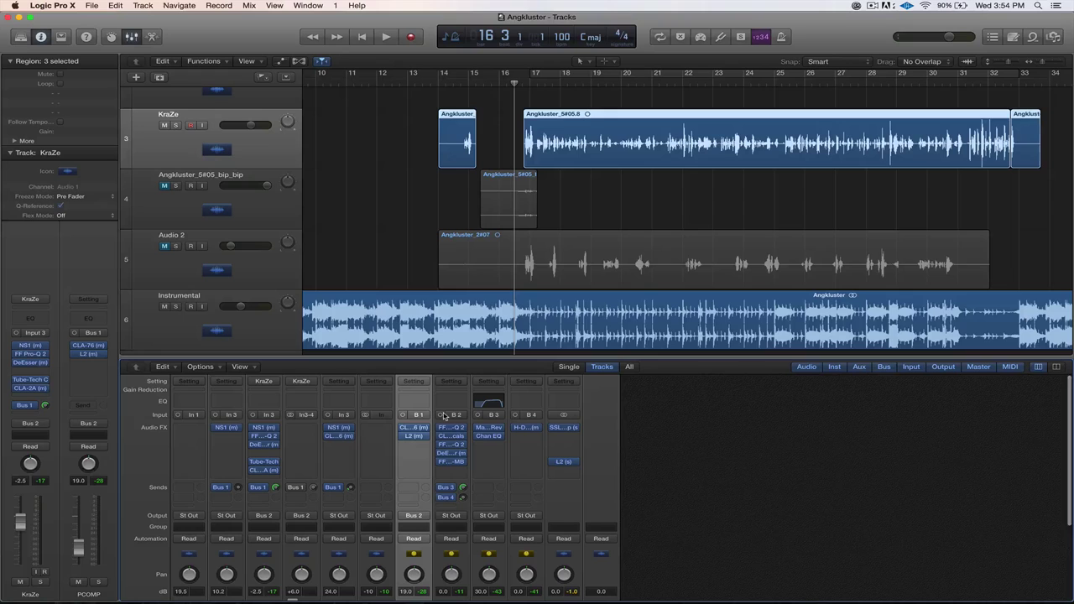
Step: Open PCOMP's CLA-76 and L2 plug-ins, close L2, and position the CLA-76 over the tracks
{"action": "left_click", "coordinate": [414, 428]}
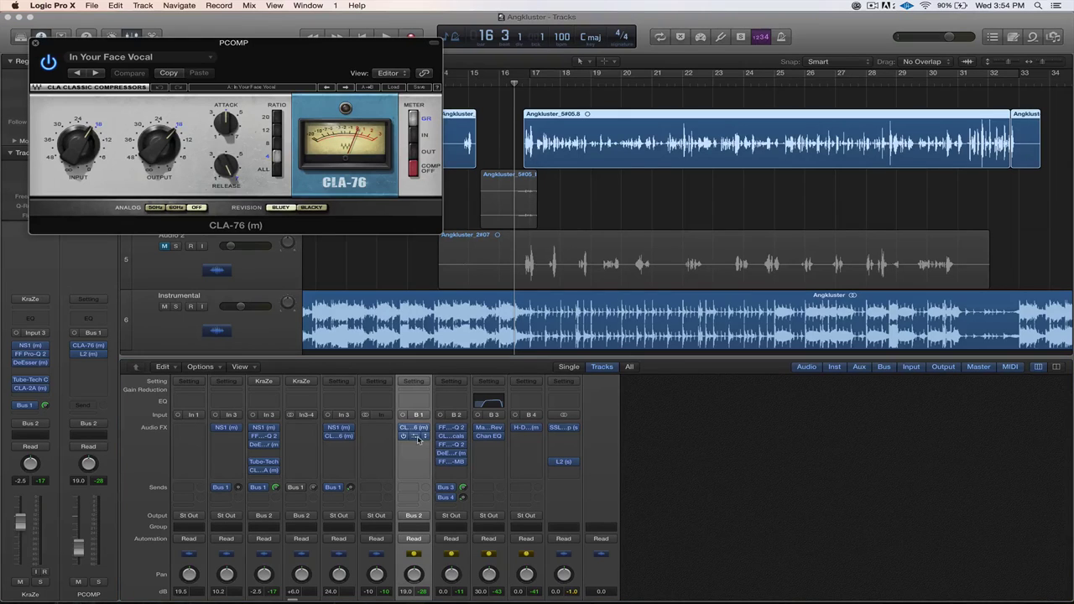
{"action": "left_click", "coordinate": [415, 436]}
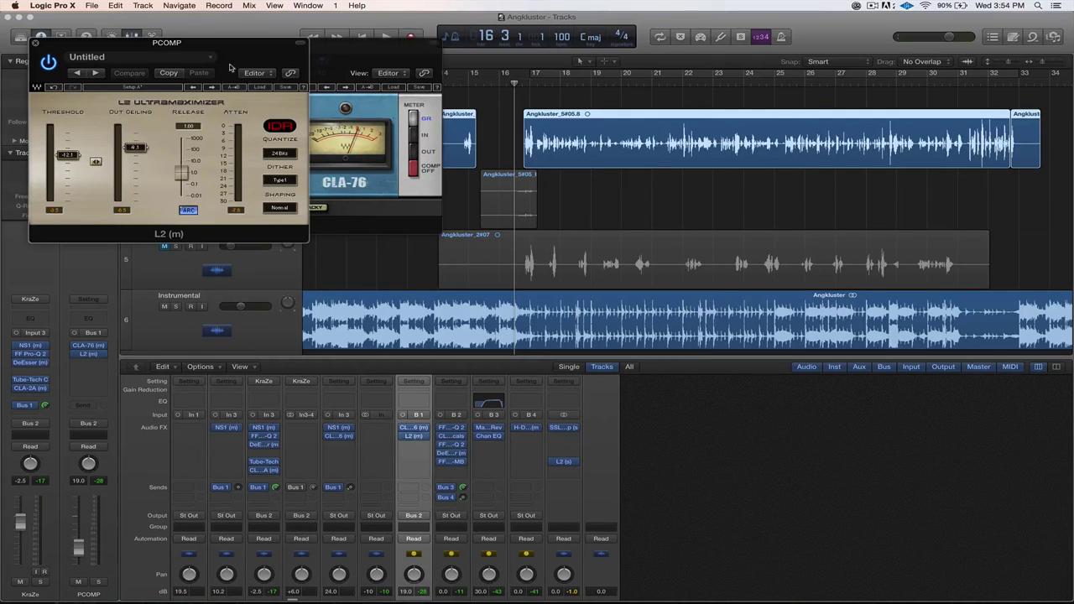
{"action": "left_click_drag", "start_coordinate": [232, 68], "coordinate": [644, 64]}
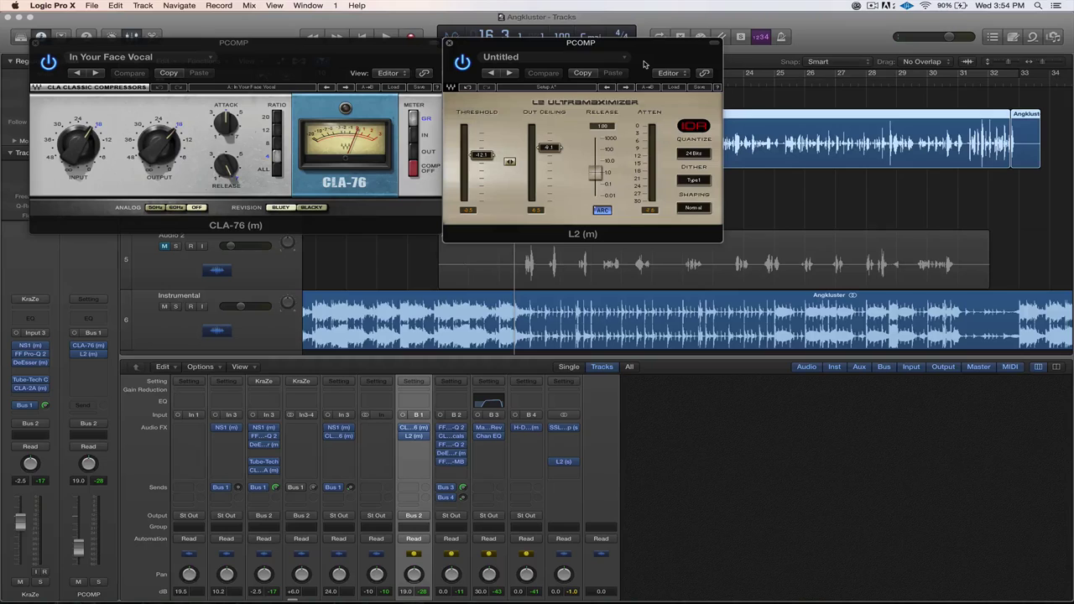
{"action": "left_click", "coordinate": [449, 43]}
{"action": "left_click_drag", "start_coordinate": [382, 59], "coordinate": [567, 105]}
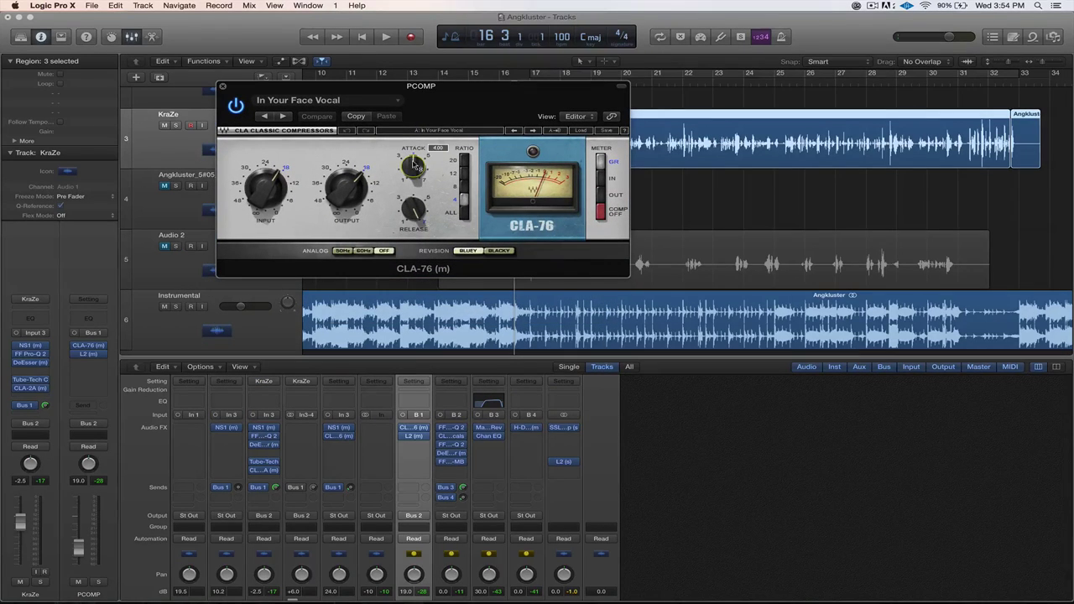
{"action": "mouse_move", "coordinate": [414, 210]}
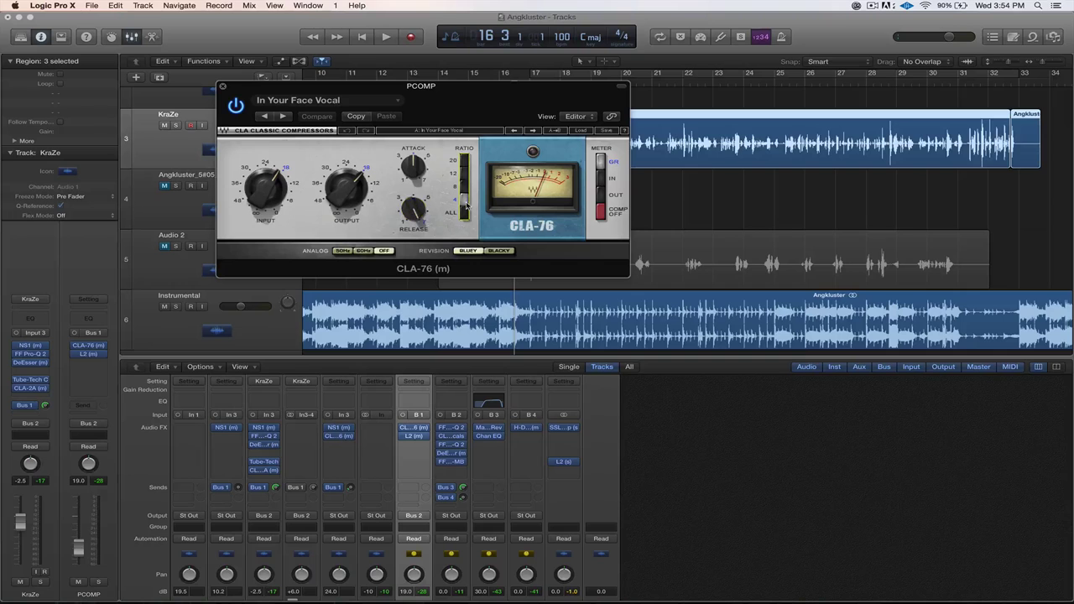
{"action": "left_click_drag", "start_coordinate": [447, 97], "coordinate": [793, 189]}
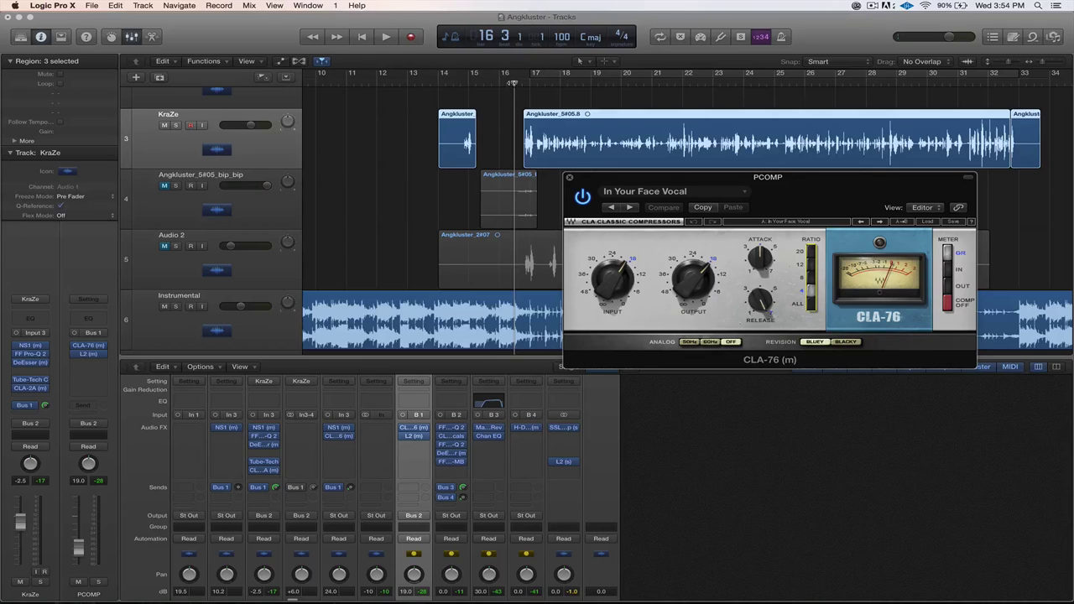
Step: Play from bar 15 and lower the CLA-76 input to about -15.9
{"action": "left_click_drag", "start_coordinate": [513, 83], "coordinate": [491, 84]}
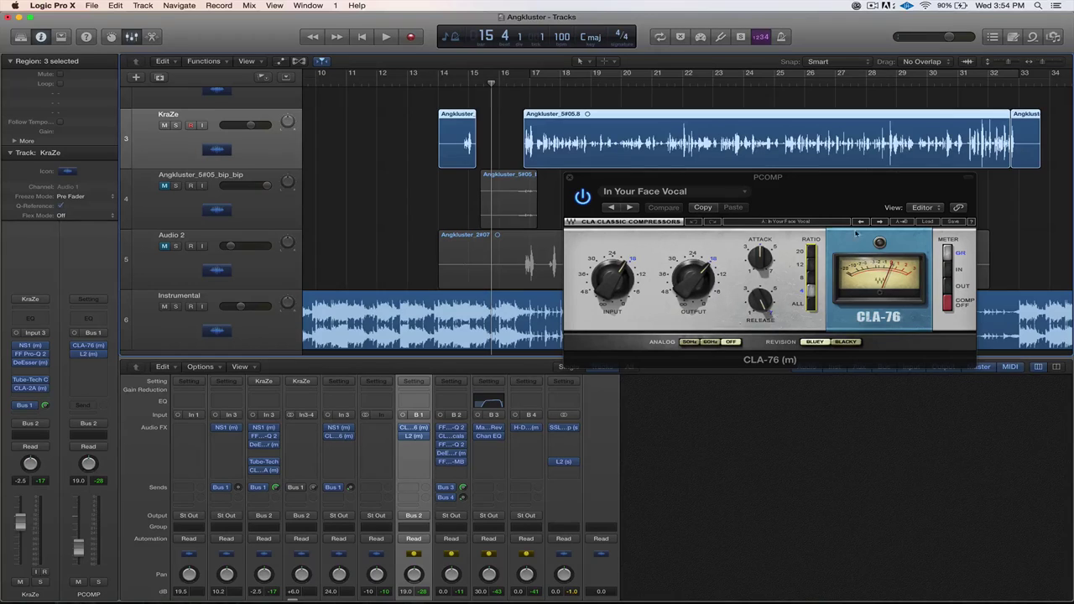
{"action": "key", "text": "space"}
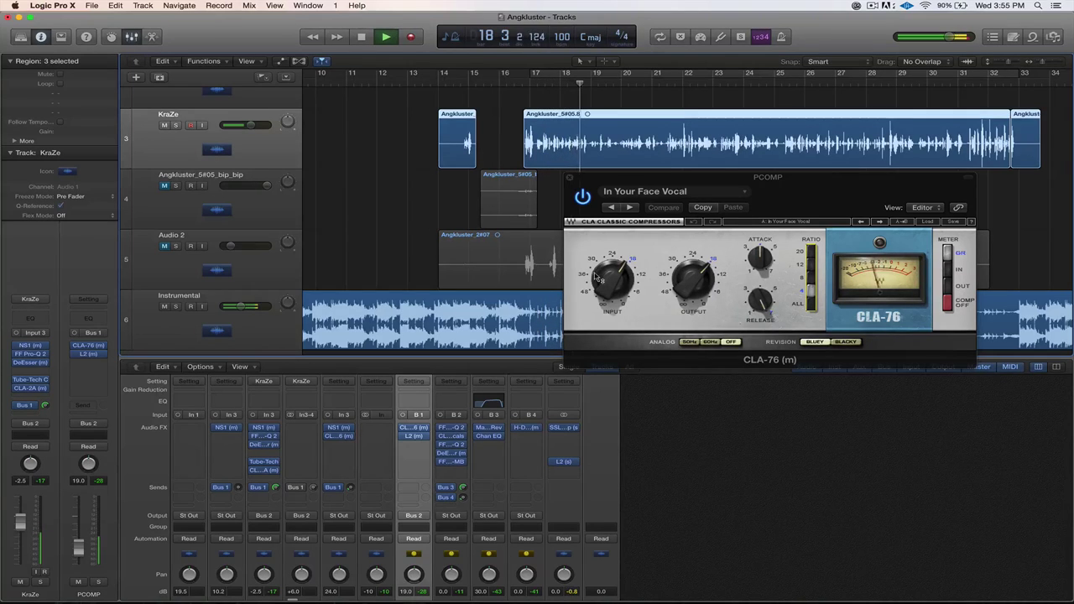
{"action": "mouse_move", "coordinate": [613, 279]}
{"action": "left_mouse_down"}
{"action": "mouse_move", "coordinate": [612, 265]}
{"action": "mouse_move", "coordinate": [613, 281]}
{"action": "left_mouse_up"}
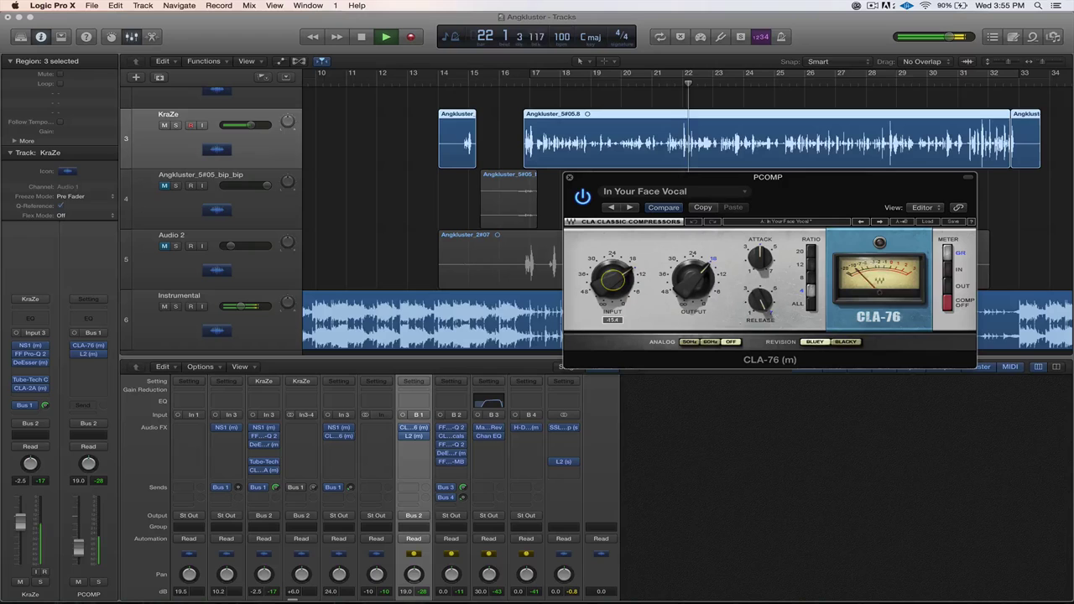
Step: Stop playback and close, reopen, then close the PCOMP CLA-76 window
{"action": "key", "text": "space"}
{"action": "left_click", "coordinate": [569, 177]}
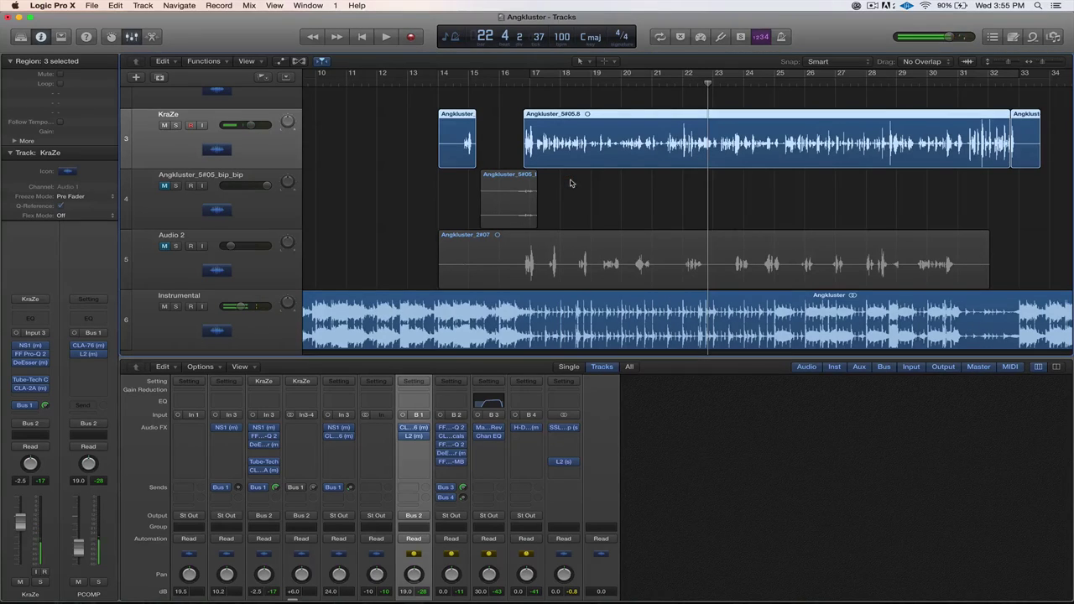
{"action": "left_click", "coordinate": [414, 428]}
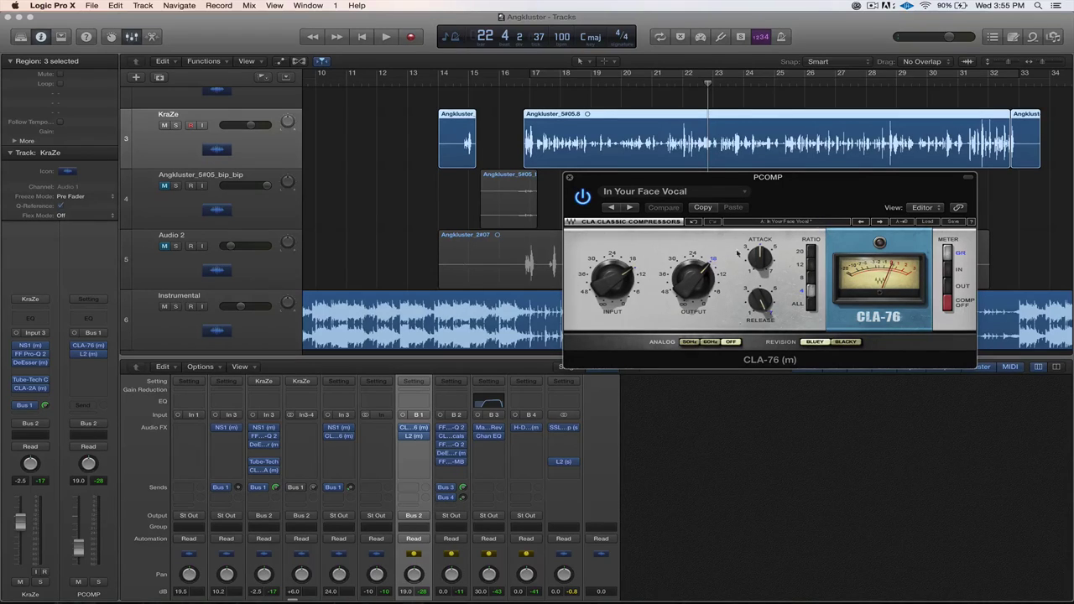
{"action": "left_click", "coordinate": [569, 179]}
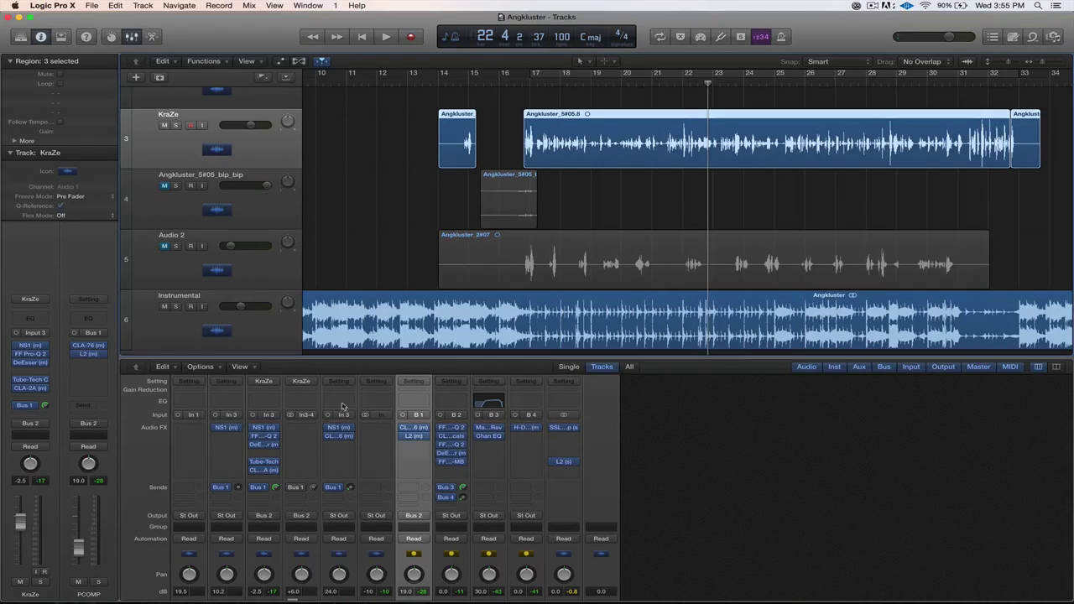
Step: Audition the PCOMP L2 limiter from bar 17, then close its window
{"action": "left_click", "coordinate": [414, 438]}
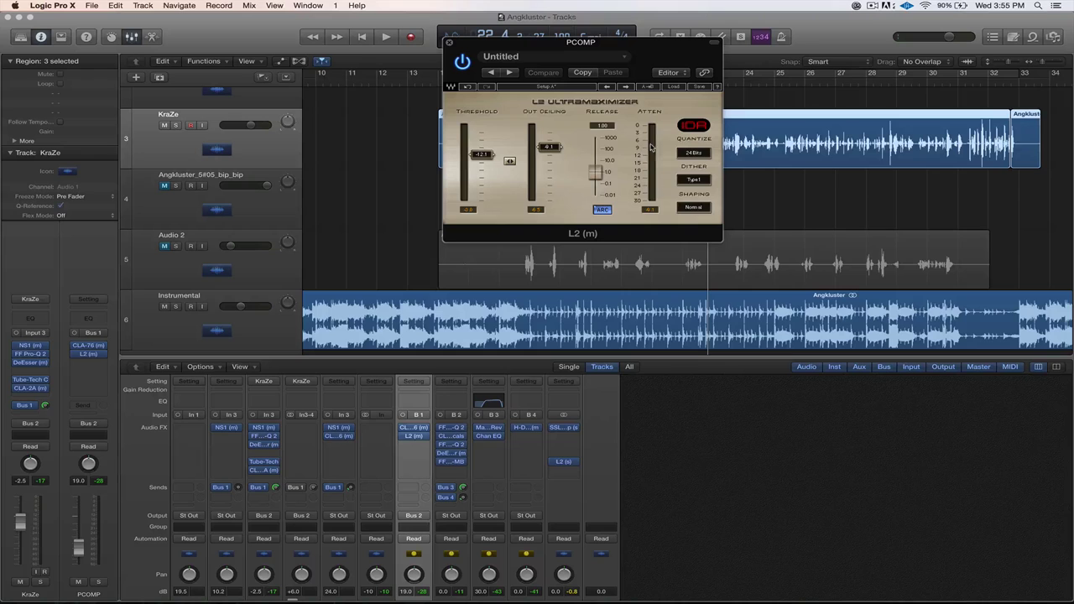
{"action": "left_click_drag", "start_coordinate": [648, 57], "coordinate": [606, 112]}
{"action": "left_click", "coordinate": [527, 84]}
{"action": "key", "text": "space"}
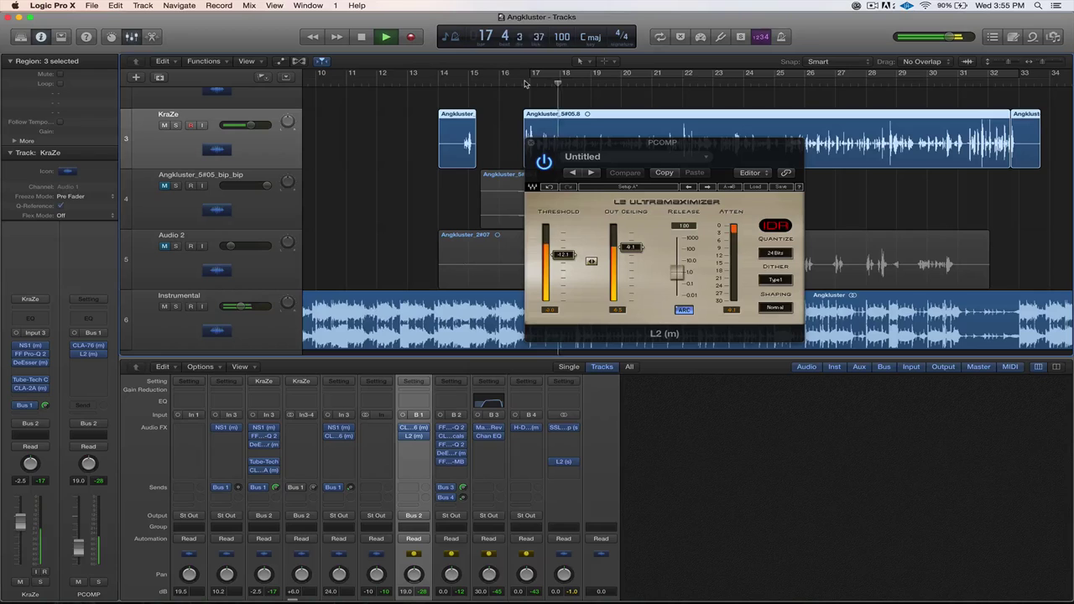
{"action": "key", "text": "space"}
{"action": "key", "text": "super+w"}
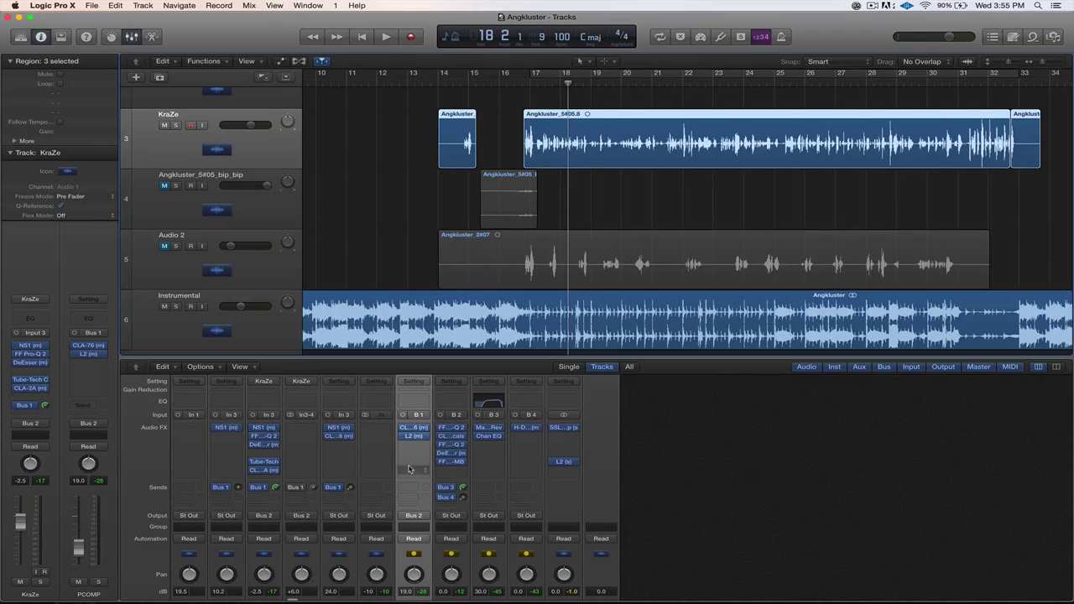
Step: Reset the PCOMP fader from 19.0 to 0.0 dB and play from bar 16
{"action": "left_click", "coordinate": [528, 84]}
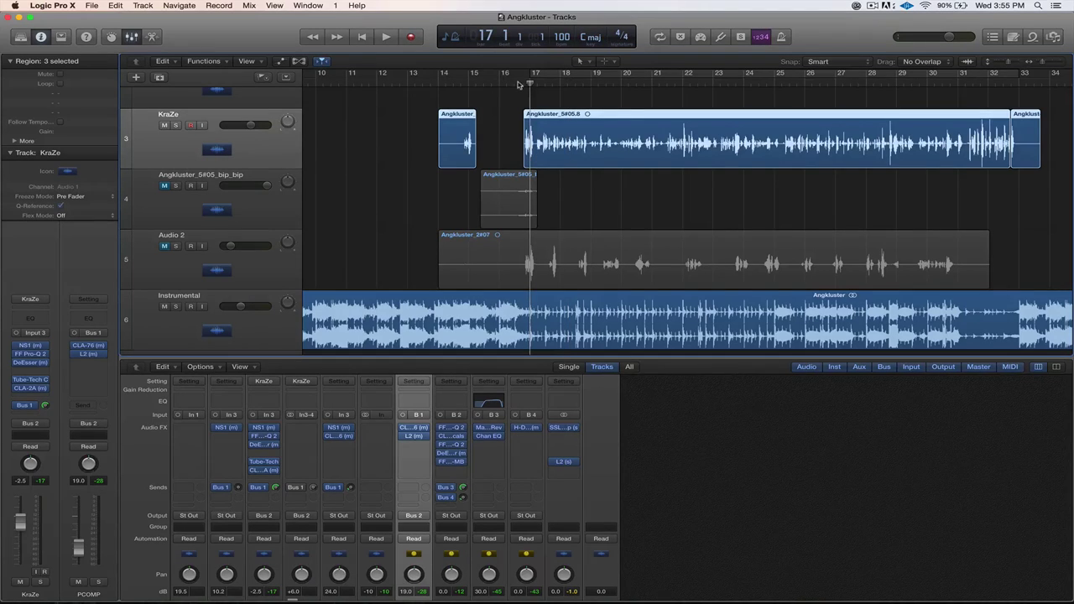
{"action": "left_click", "coordinate": [518, 84]}
{"action": "scroll", "coordinate": [402, 550], "scroll_direction": "down", "scroll_amount": 5}
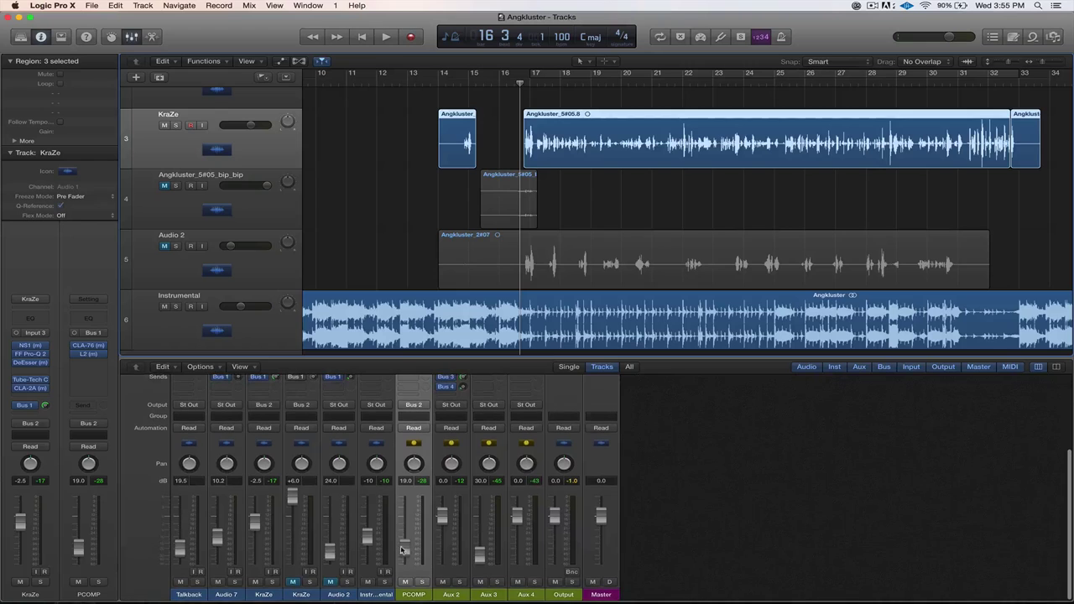
{"action": "left_click", "coordinate": [402, 550], "text": "alt"}
{"action": "key", "text": "space"}
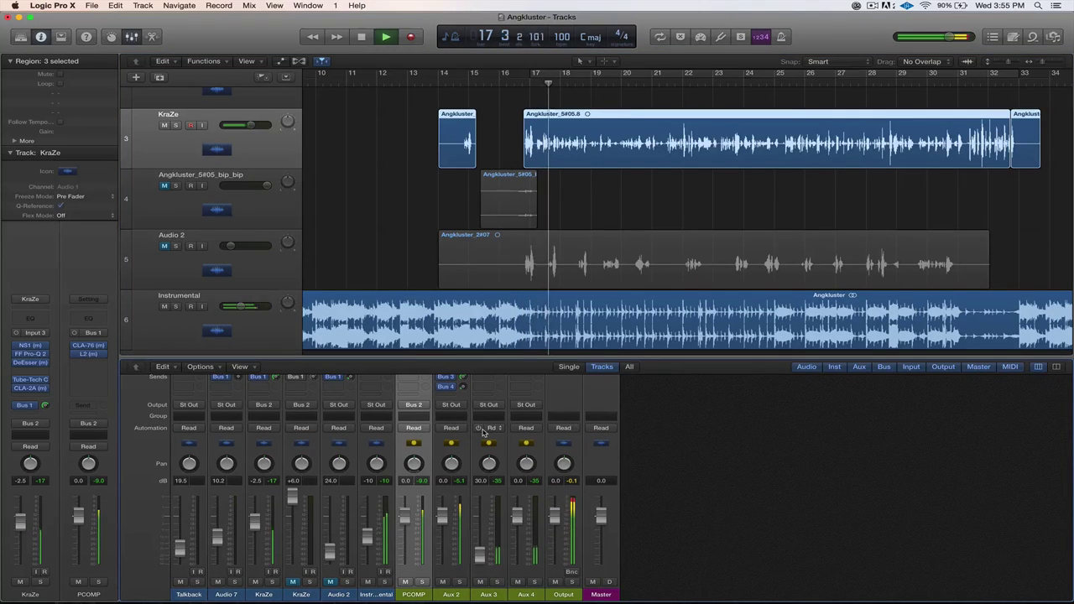
Step: Audition the vocal from bar 16 with the PCOMP aux at 18.0 dB
{"action": "key", "text": "space"}
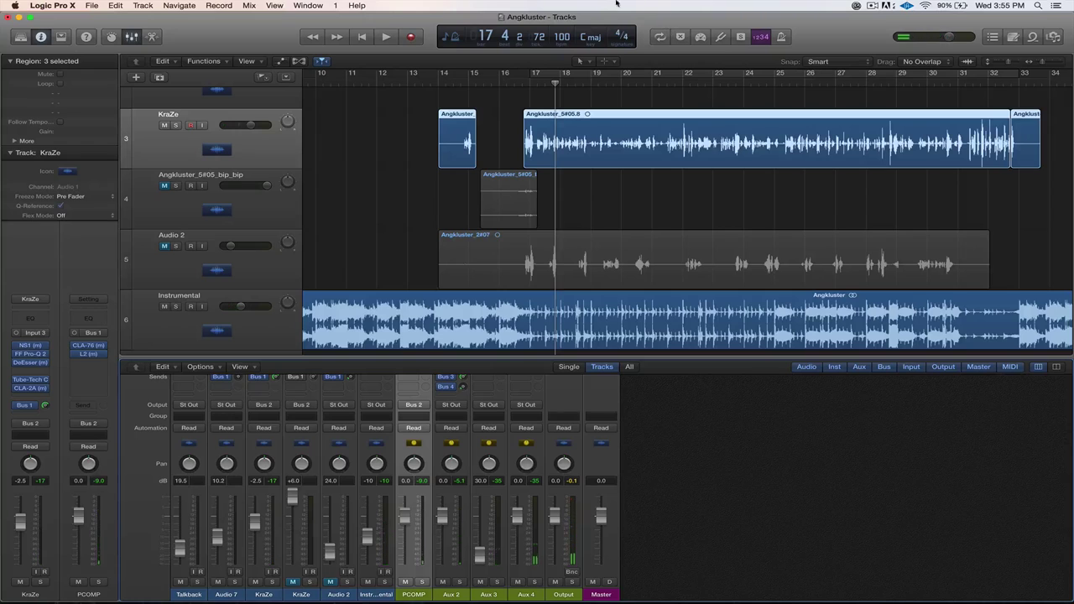
{"action": "scroll", "coordinate": [509, 132], "scroll_direction": "up", "scroll_amount": 2}
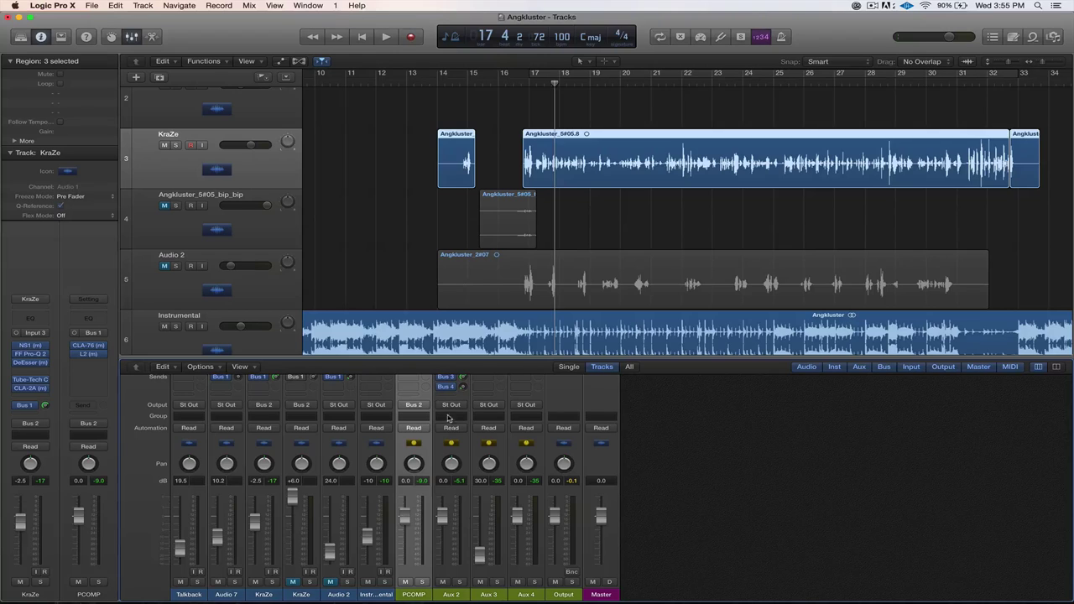
{"action": "left_click", "coordinate": [513, 85]}
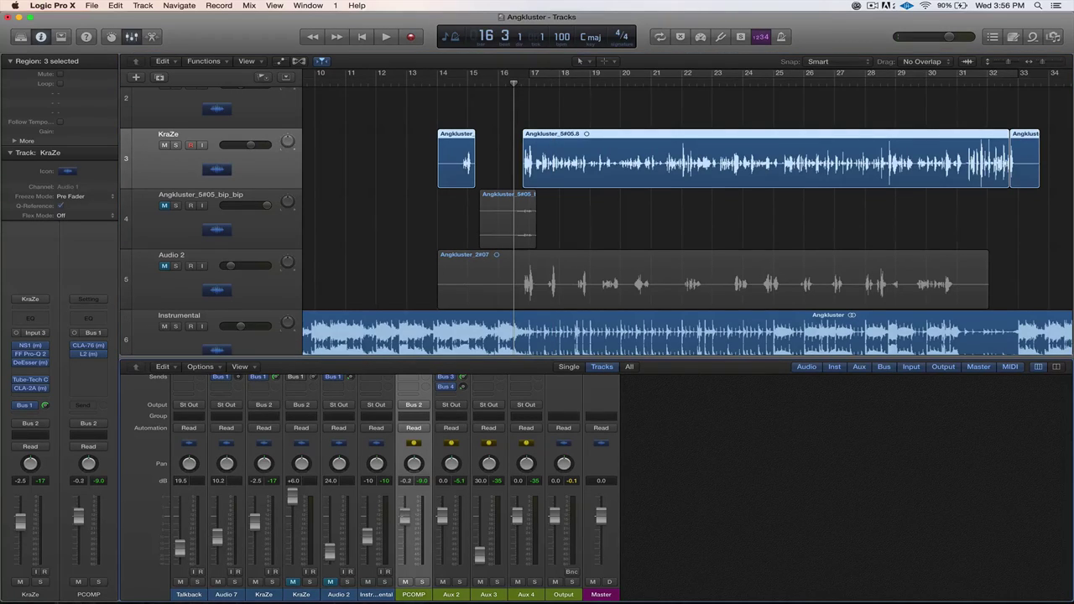
{"action": "key", "text": "space"}
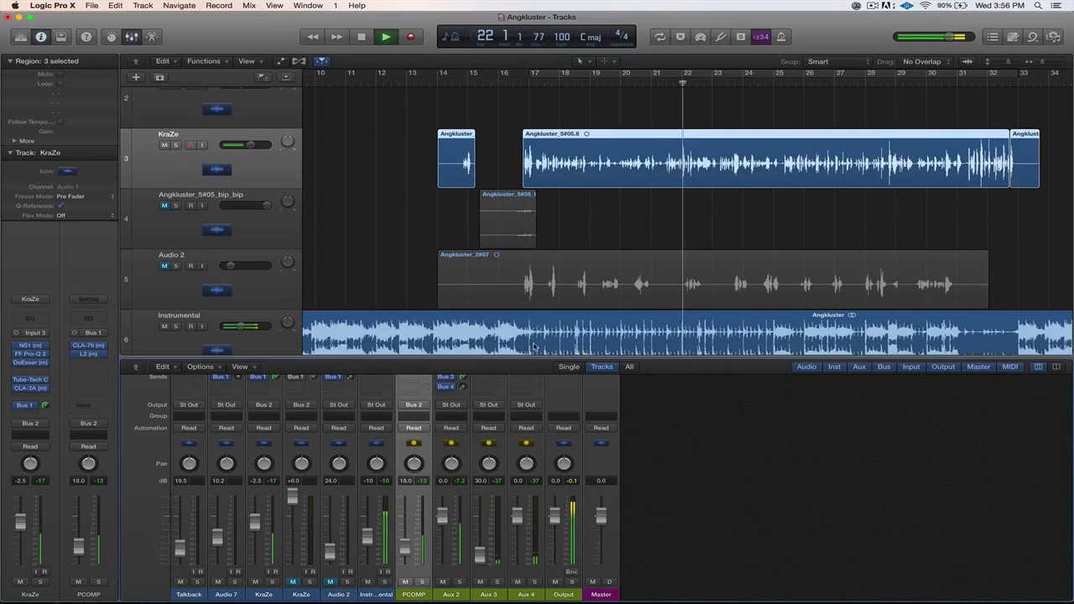
{"action": "key", "text": "space"}
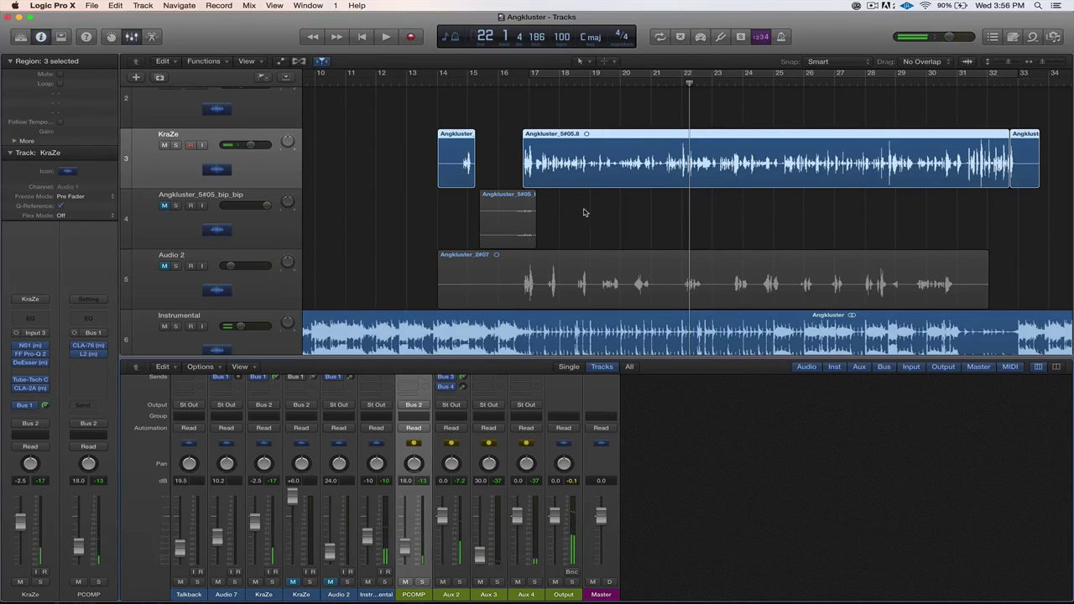
{"action": "left_click_drag", "start_coordinate": [525, 83], "coordinate": [515, 82]}
Step: Compare the vocal with the PCOMP aux muted, then unmuted
{"action": "left_click", "coordinate": [405, 582]}
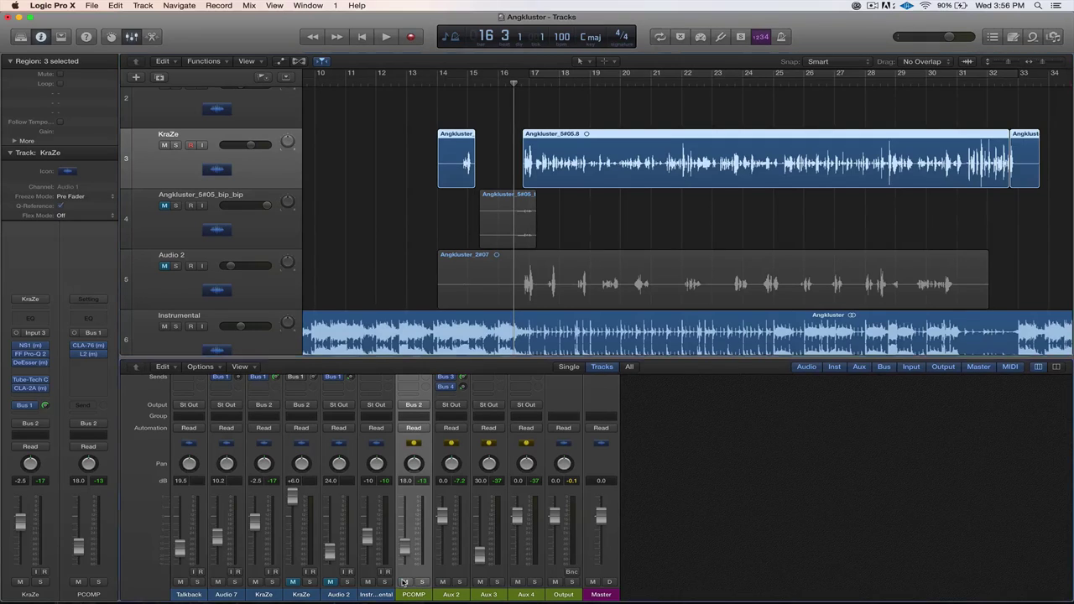
{"action": "key", "text": "space"}
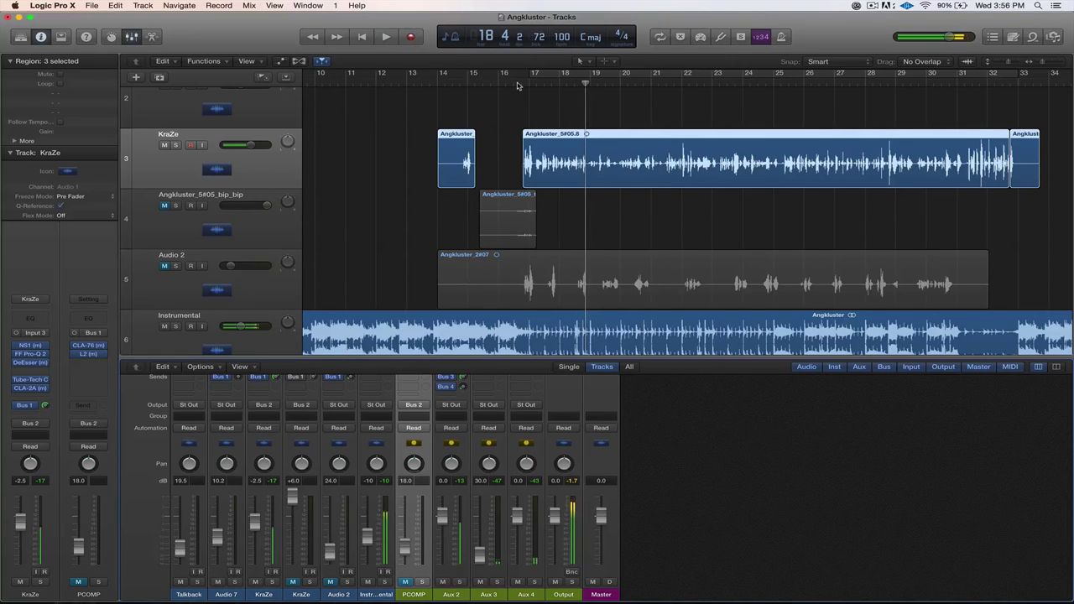
{"action": "key", "text": "space"}
{"action": "left_click", "coordinate": [404, 582]}
{"action": "key", "text": "space"}
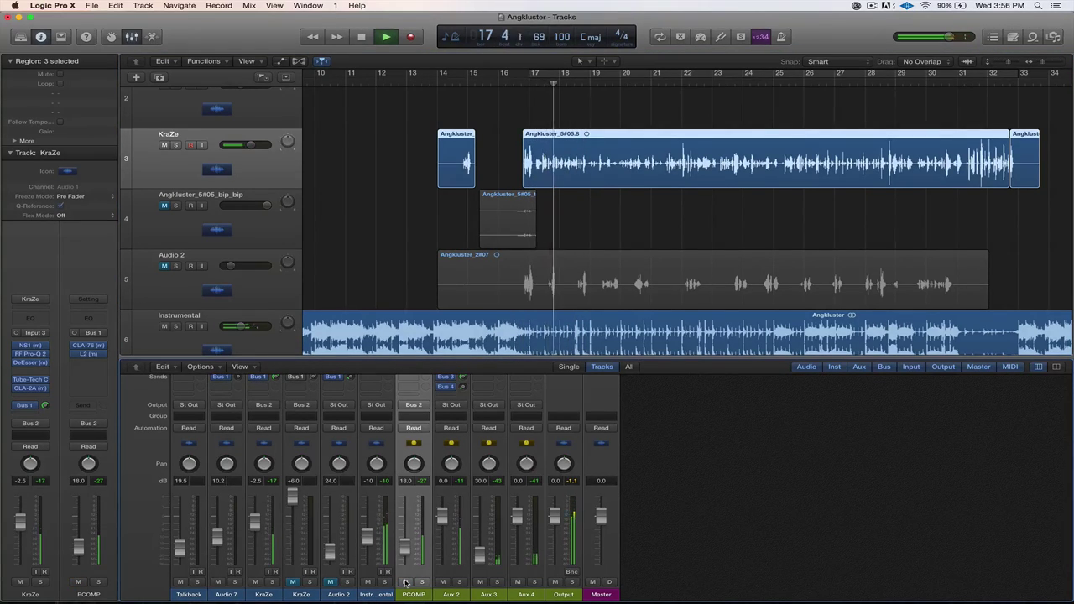
{"action": "key", "text": "space"}
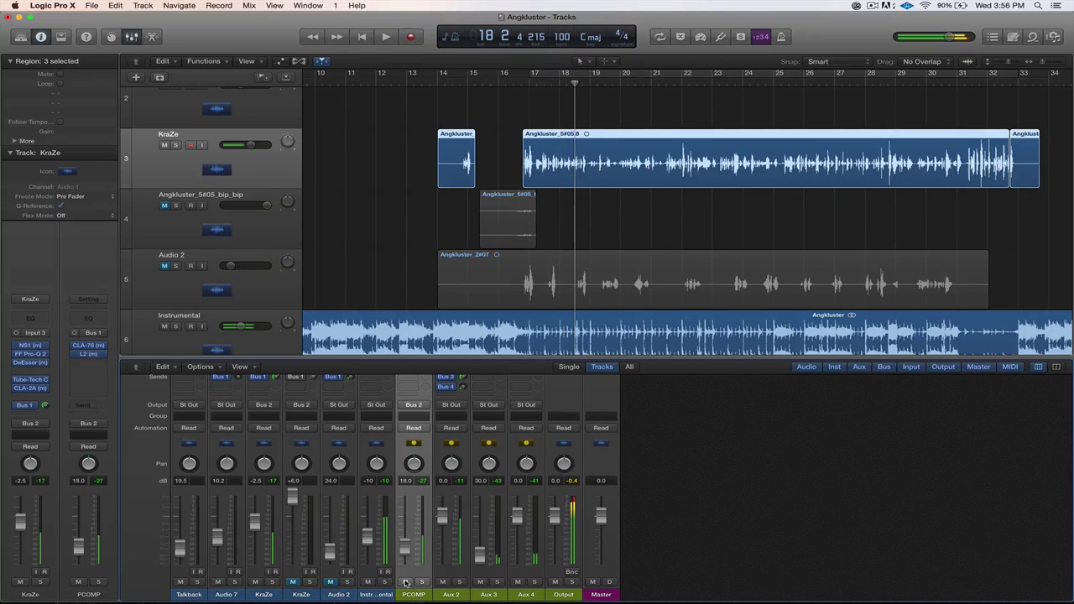
{"action": "scroll", "coordinate": [428, 424], "scroll_direction": "up", "scroll_amount": 5}
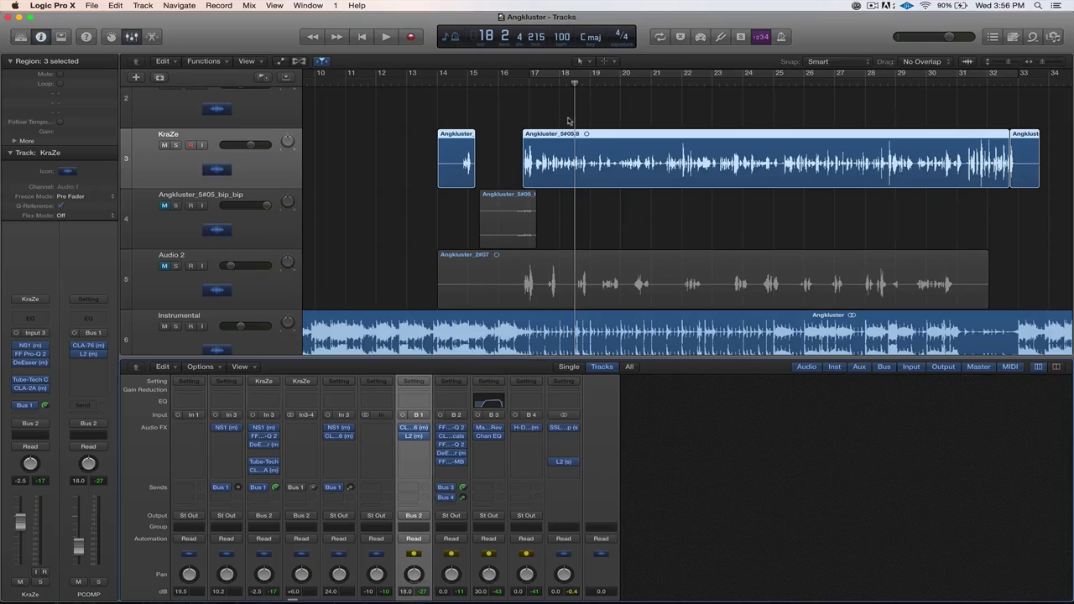
{"action": "left_click_drag", "start_coordinate": [524, 87], "coordinate": [513, 84]}
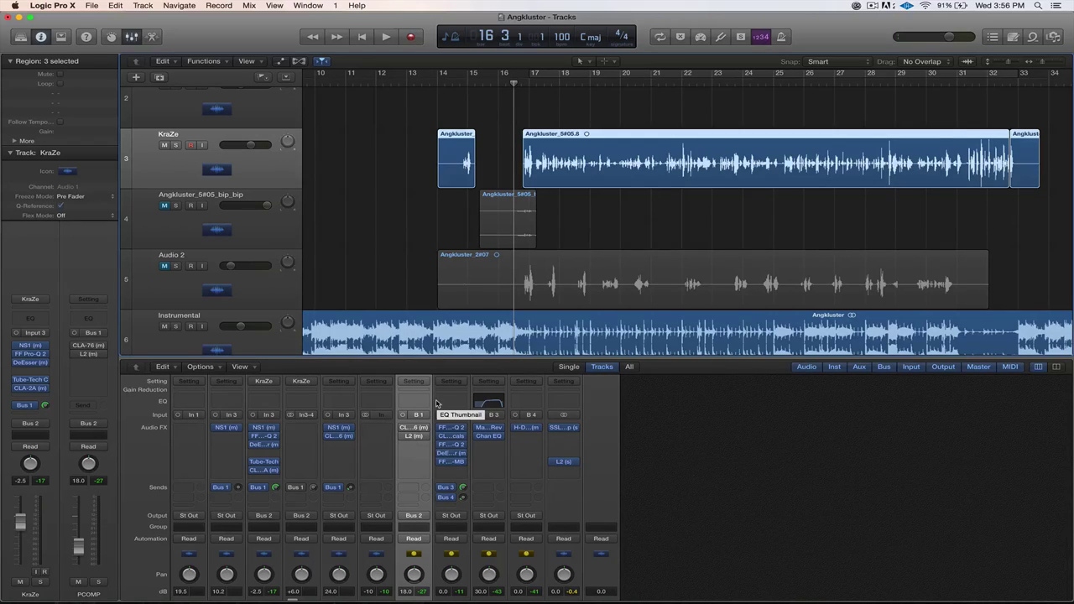
{"action": "key", "text": "super+s"}
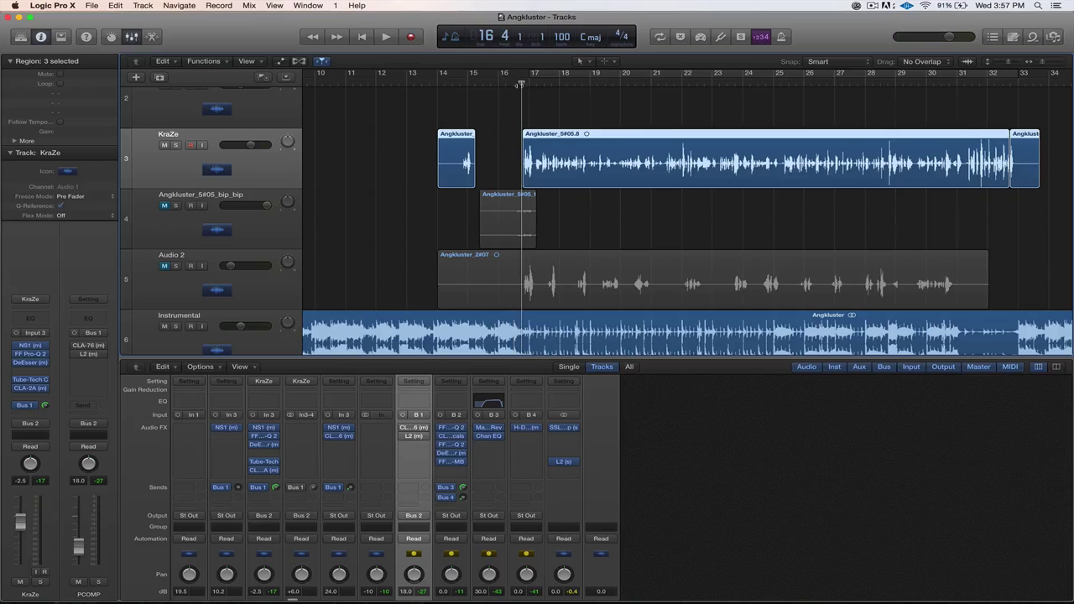
Step: Insert a stock Compressor on PCOMP with 20 ms release and close the CLA-76 window
{"action": "left_click", "coordinate": [411, 445]}
{"action": "mouse_move", "coordinate": [434, 484]}
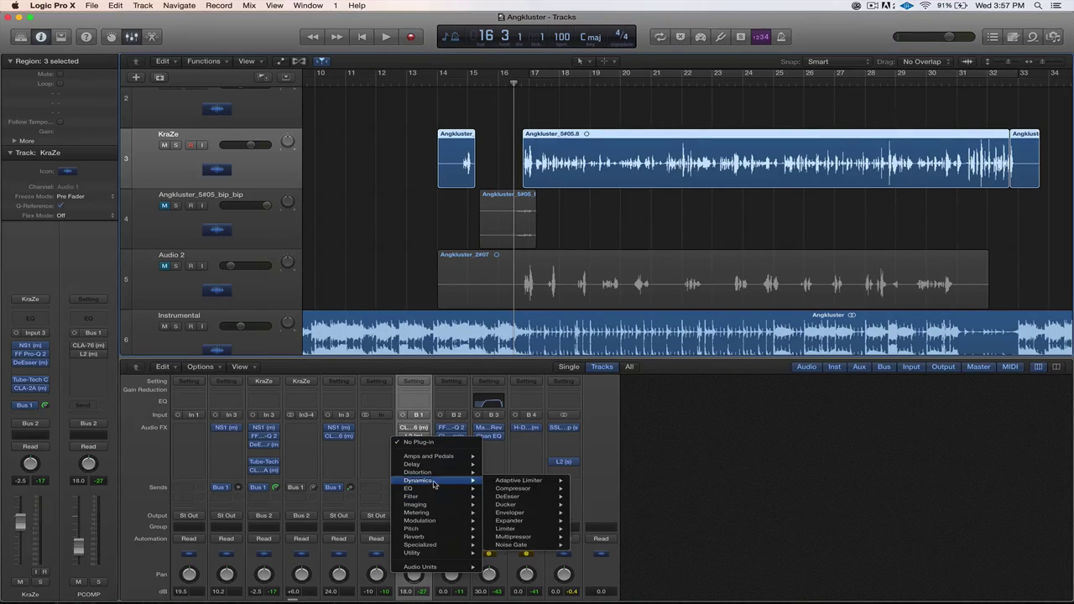
{"action": "left_click", "coordinate": [513, 488]}
{"action": "left_click_drag", "start_coordinate": [254, 173], "coordinate": [261, 198]}
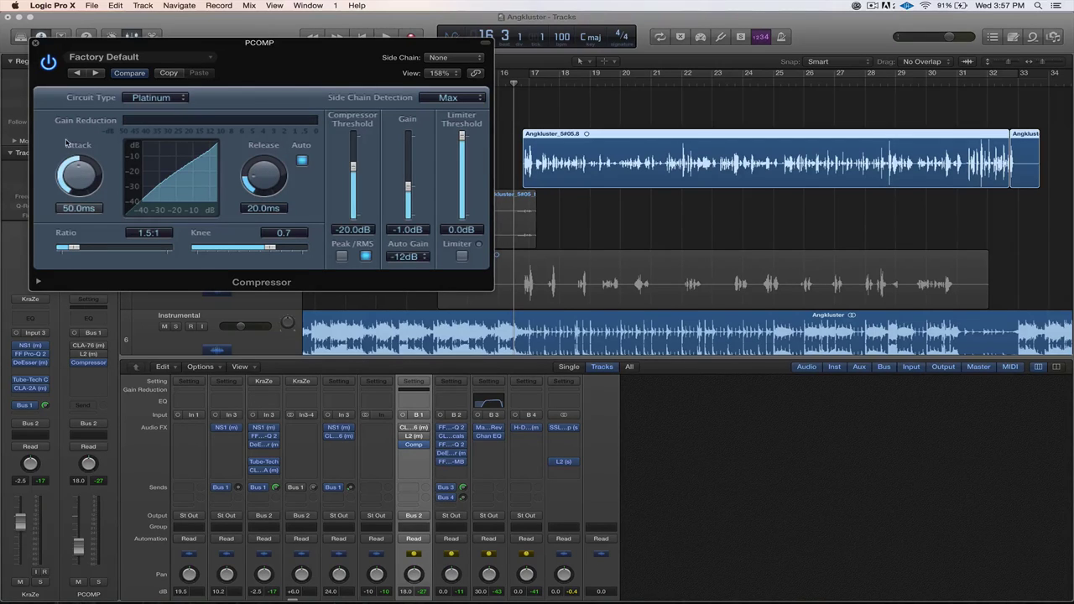
{"action": "left_click", "coordinate": [416, 429]}
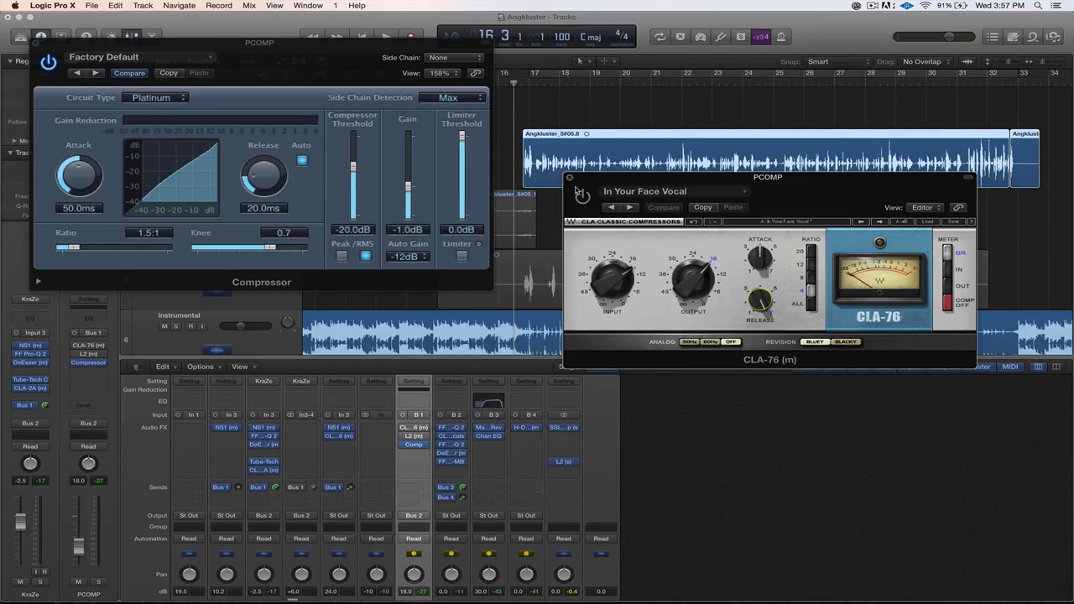
{"action": "left_click", "coordinate": [570, 178]}
Step: Set Compressor attack 56 ms, ratio 4.1:1, knee 0.3 and gain 0 dB
{"action": "left_click_drag", "start_coordinate": [78, 175], "coordinate": [78, 171]}
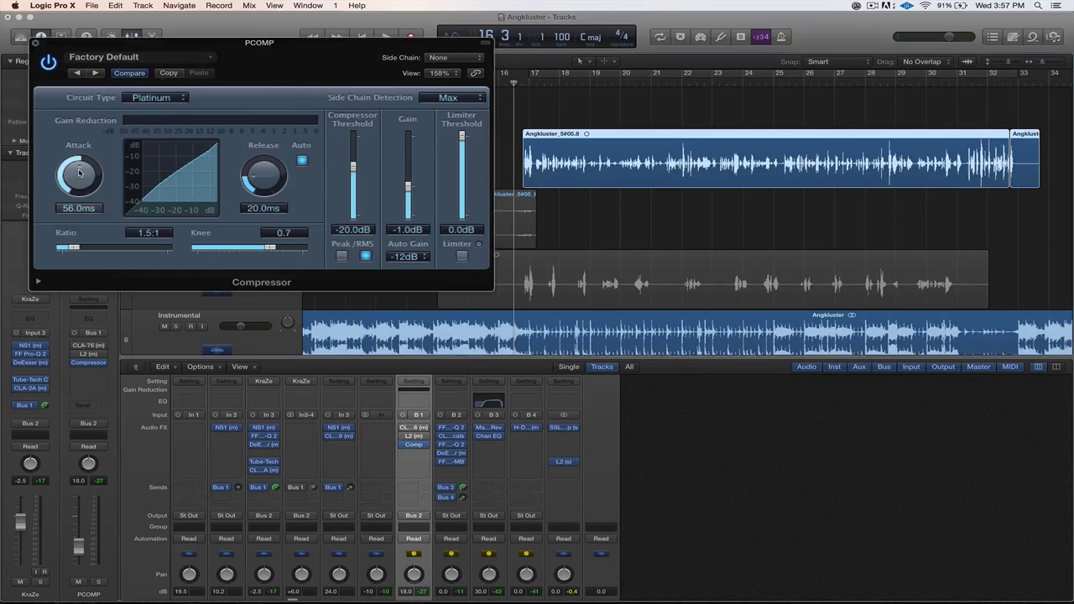
{"action": "left_click_drag", "start_coordinate": [75, 251], "coordinate": [112, 248]}
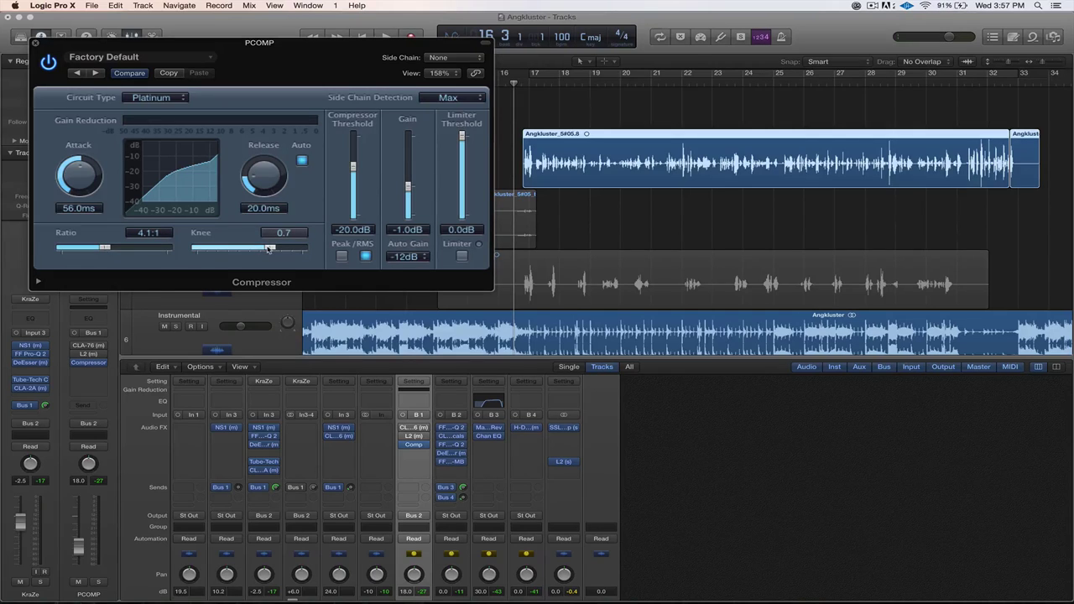
{"action": "left_click_drag", "start_coordinate": [270, 249], "coordinate": [224, 251]}
{"action": "left_click", "coordinate": [202, 251]}
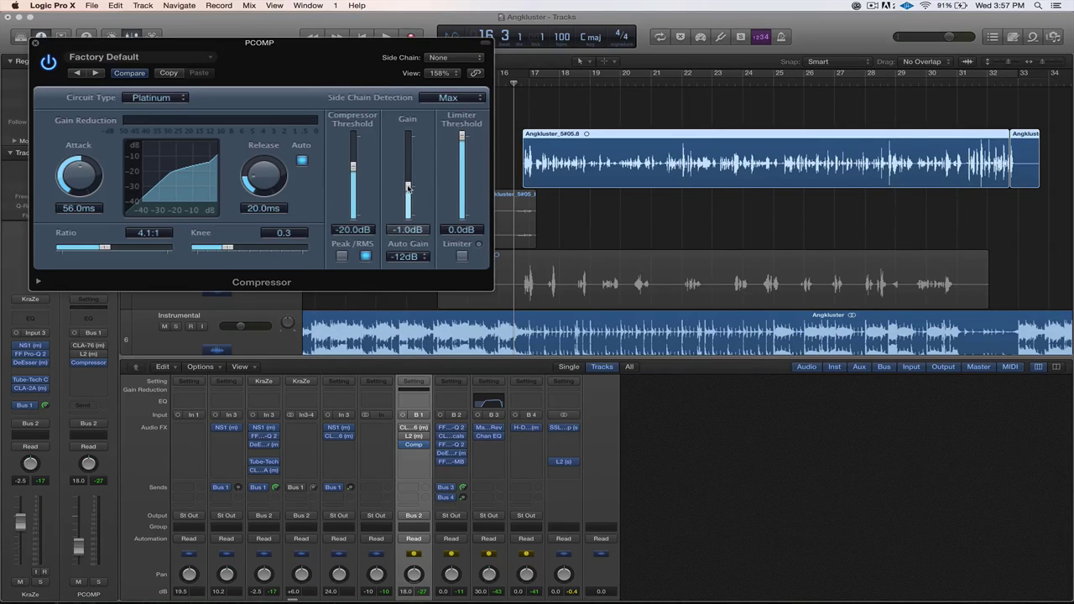
{"action": "left_click_drag", "start_coordinate": [408, 188], "coordinate": [408, 184]}
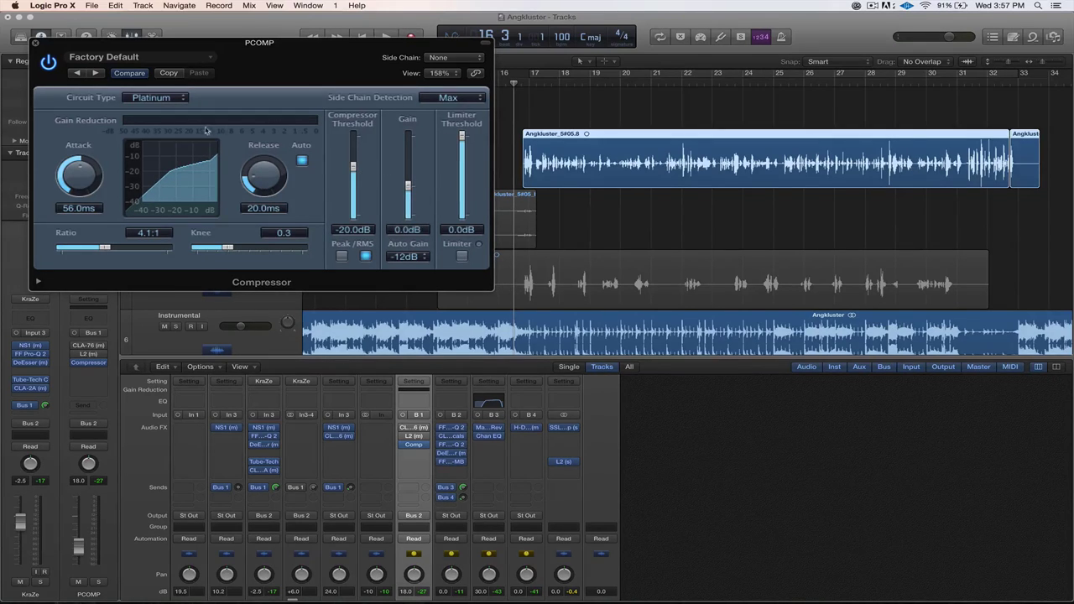
{"action": "left_click_drag", "start_coordinate": [313, 69], "coordinate": [713, 187]}
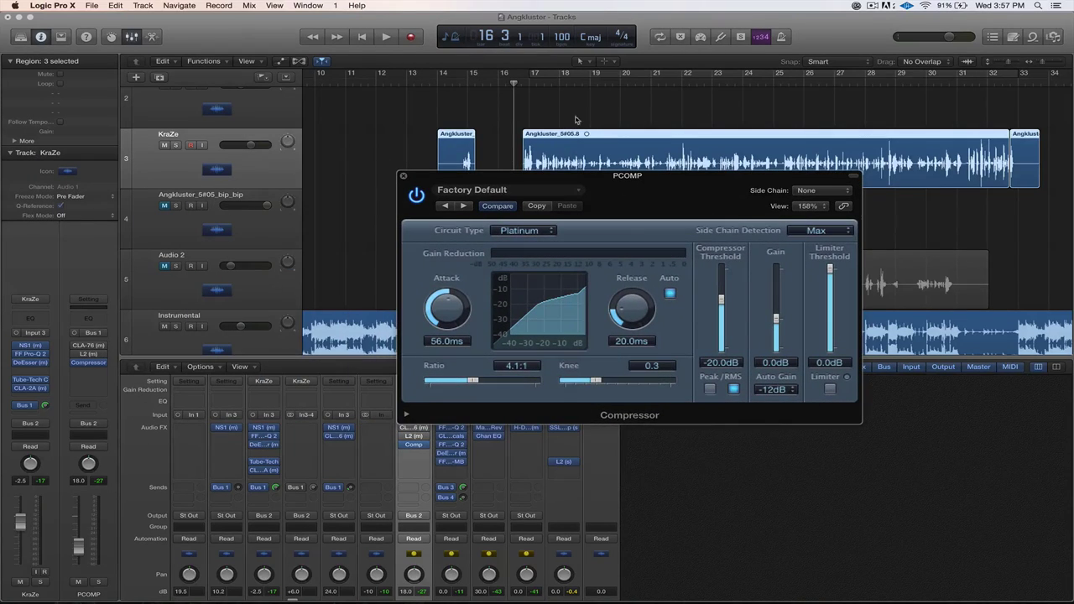
Step: Drop the PCOMP Compressor threshold to -50 dB during playback
{"action": "key", "text": "space"}
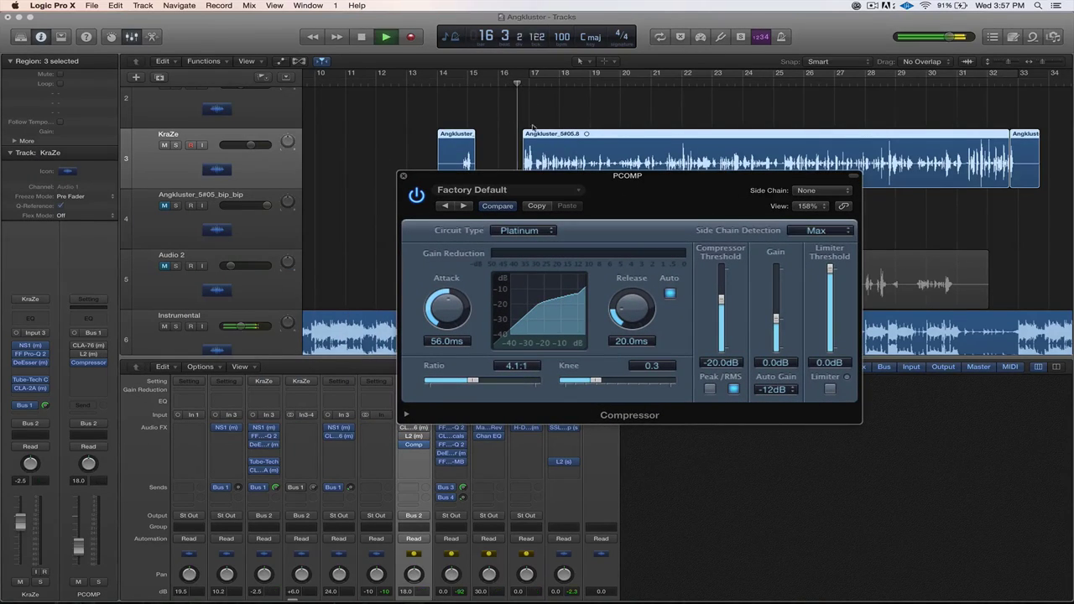
{"action": "left_click_drag", "start_coordinate": [722, 307], "coordinate": [728, 372]}
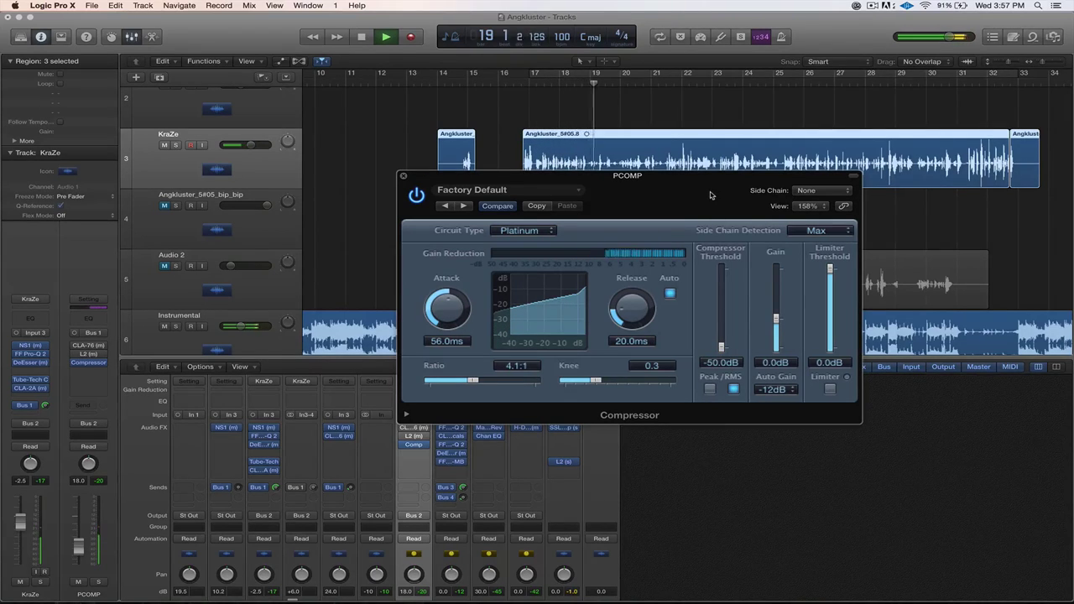
{"action": "key", "text": "space"}
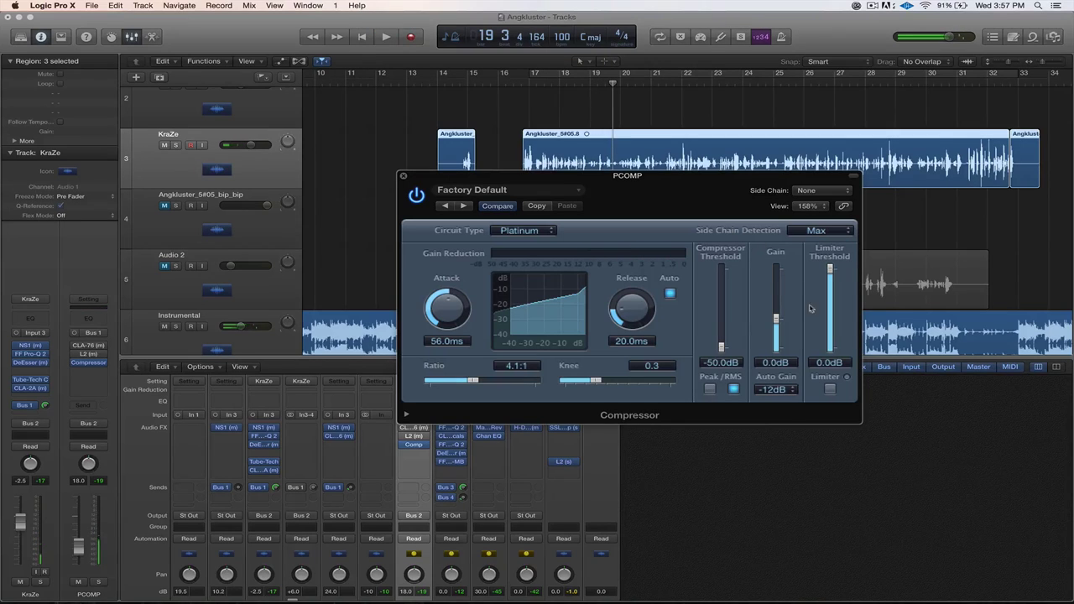
Step: Raise the Compressor gain to 1.0 dB and audition the change
{"action": "left_click_drag", "start_coordinate": [712, 180], "coordinate": [862, 133]}
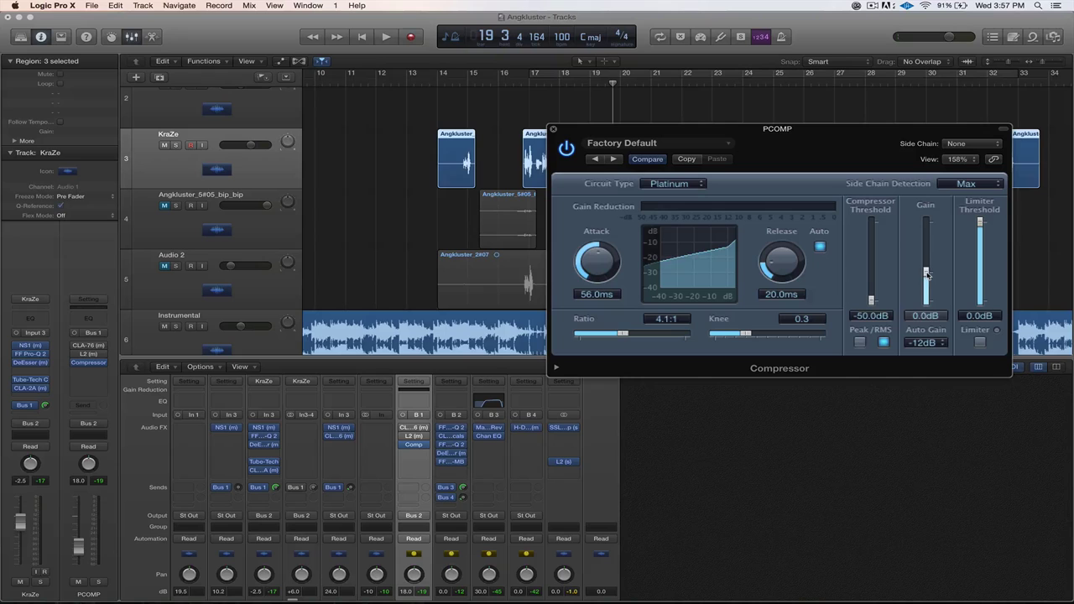
{"action": "left_click_drag", "start_coordinate": [927, 273], "coordinate": [927, 272]}
{"action": "key", "text": "space"}
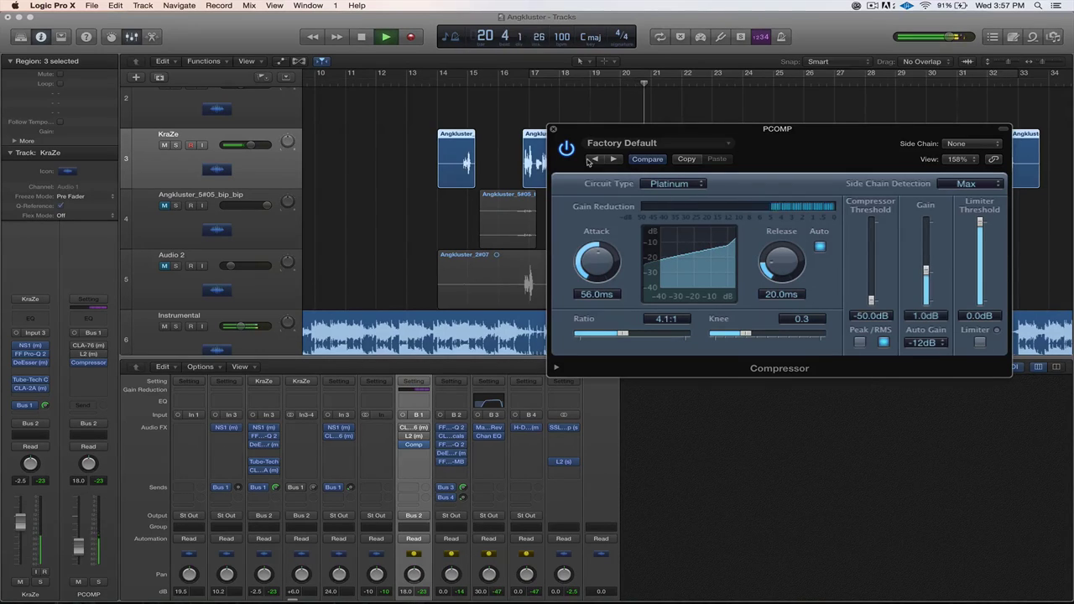
{"action": "key", "text": "space"}
Step: Insert a mono Limiter after the Compressor on PCOMP
{"action": "left_click", "coordinate": [405, 457]}
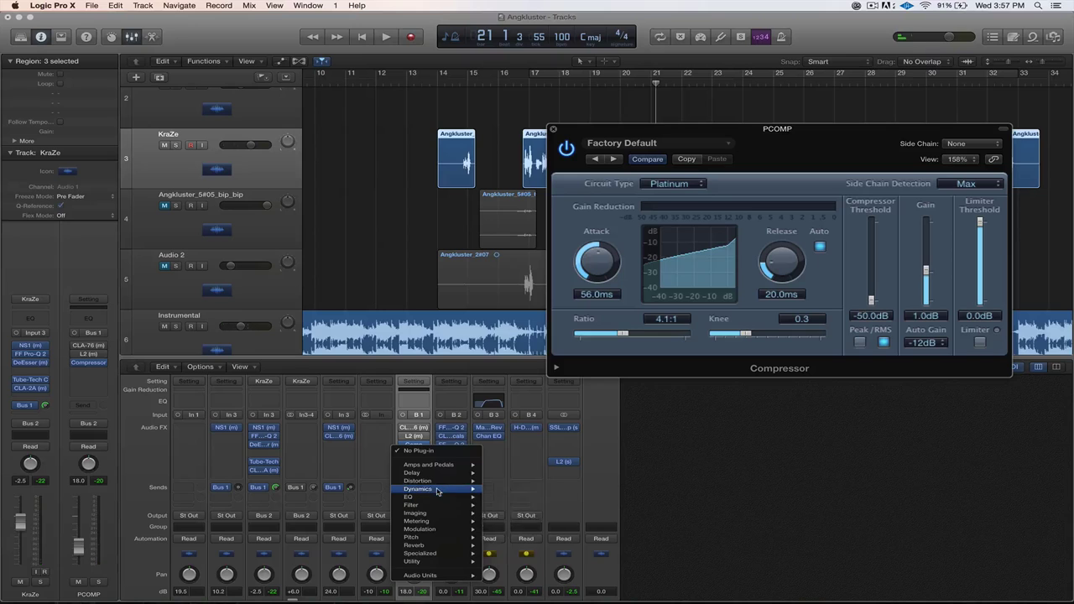
{"action": "mouse_move", "coordinate": [437, 490]}
{"action": "mouse_move", "coordinate": [548, 541]}
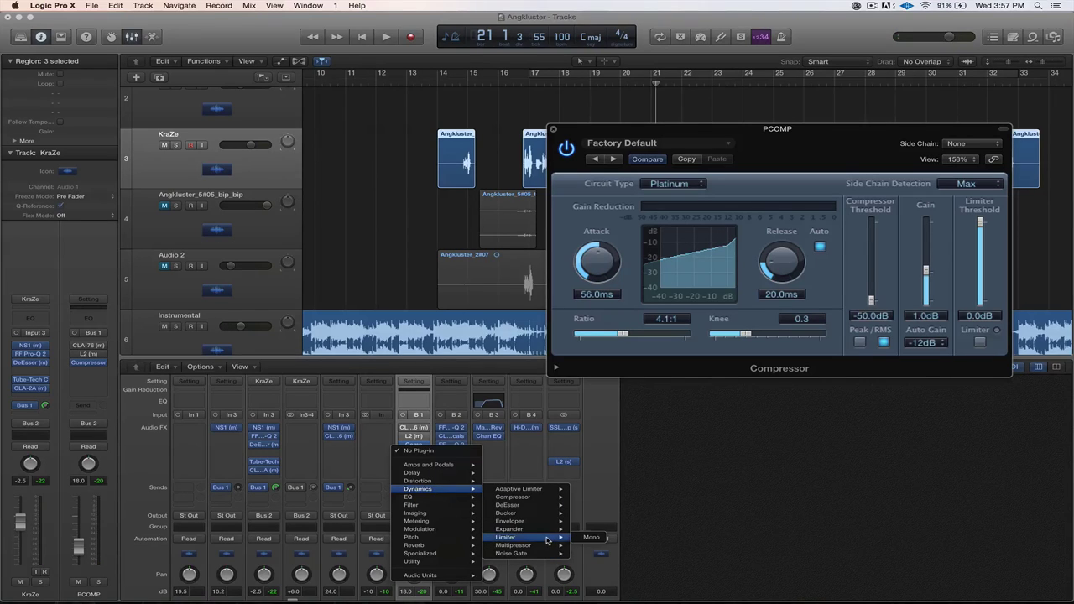
{"action": "left_click", "coordinate": [591, 537]}
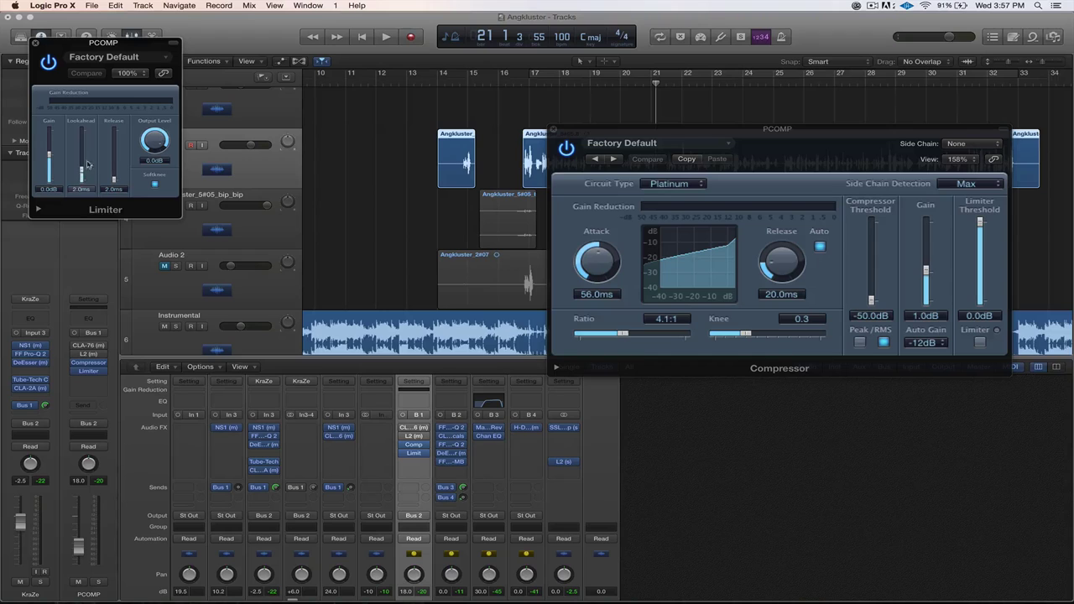
Step: Audition the Limiter, load its For Vocals preset, and close the window
{"action": "key", "text": "space"}
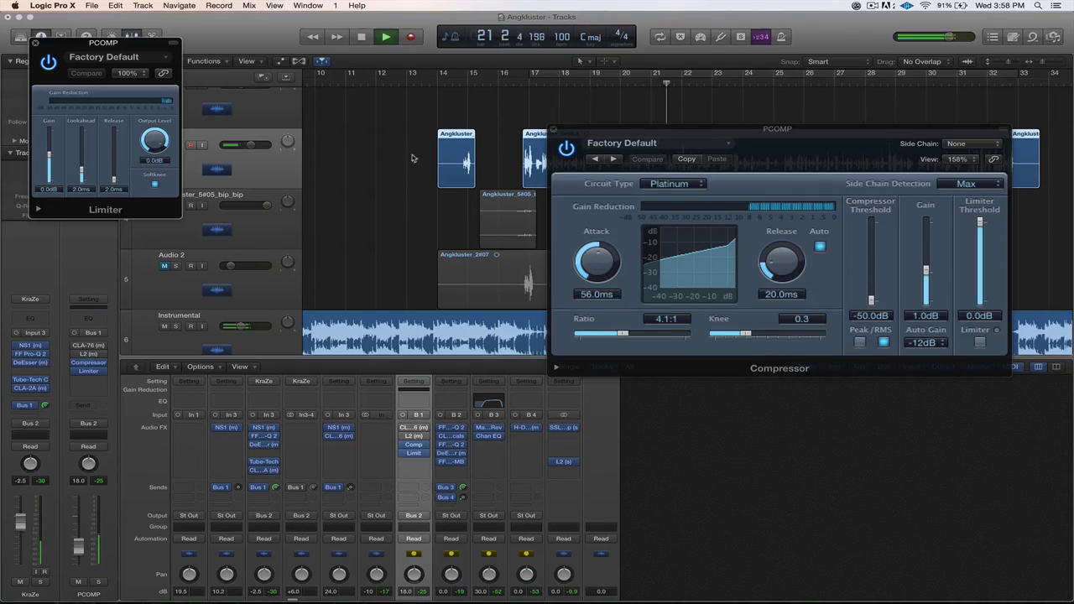
{"action": "left_click_drag", "start_coordinate": [151, 136], "coordinate": [144, 152]}
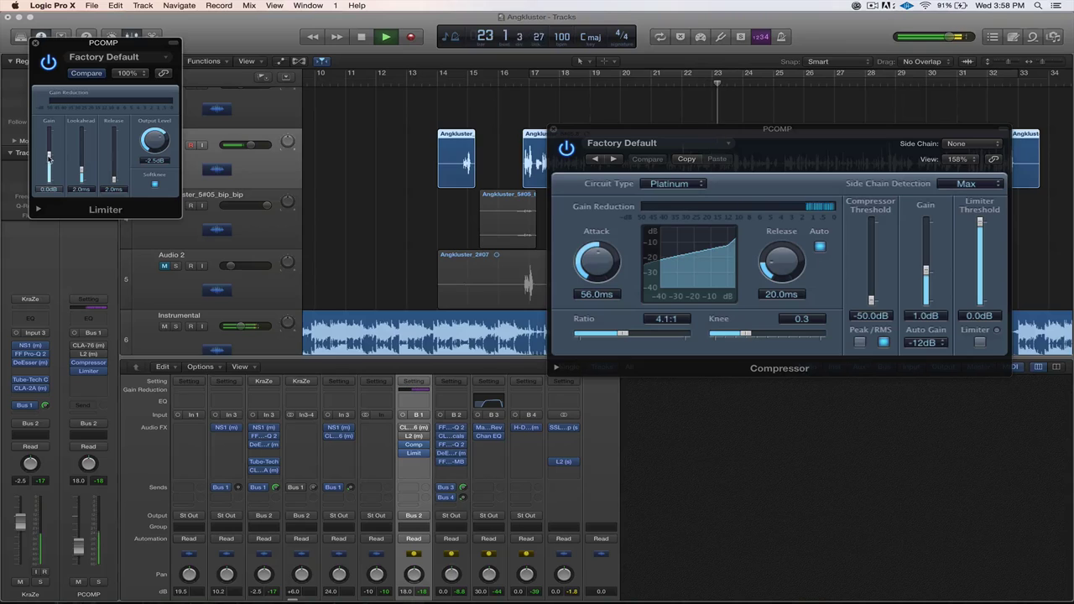
{"action": "left_click_drag", "start_coordinate": [49, 153], "coordinate": [49, 176]}
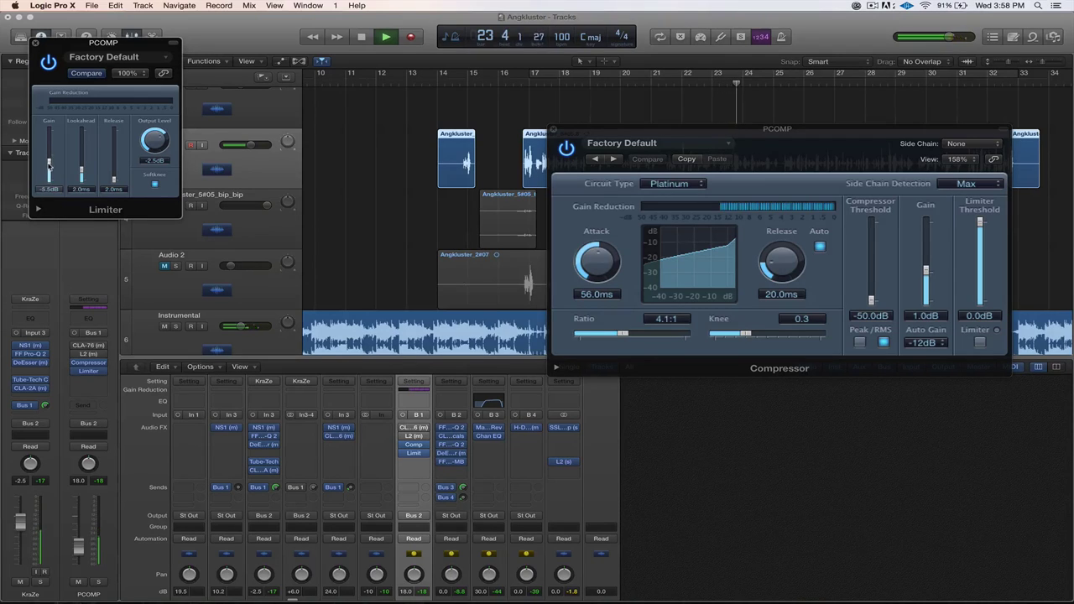
{"action": "key", "text": "space"}
{"action": "left_click", "coordinate": [104, 56]}
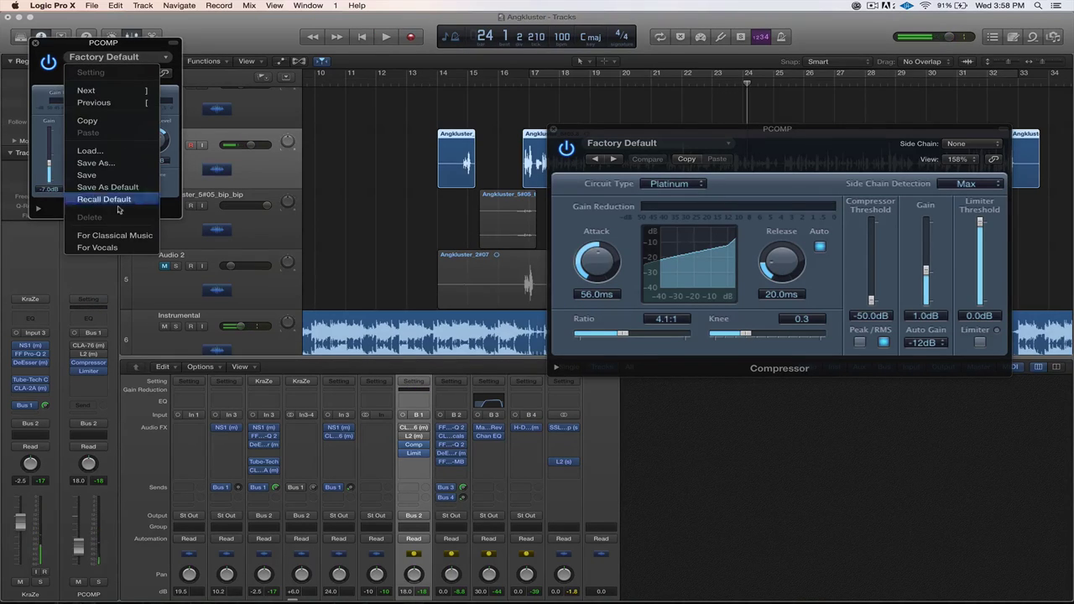
{"action": "left_click", "coordinate": [97, 248]}
{"action": "key", "text": "space"}
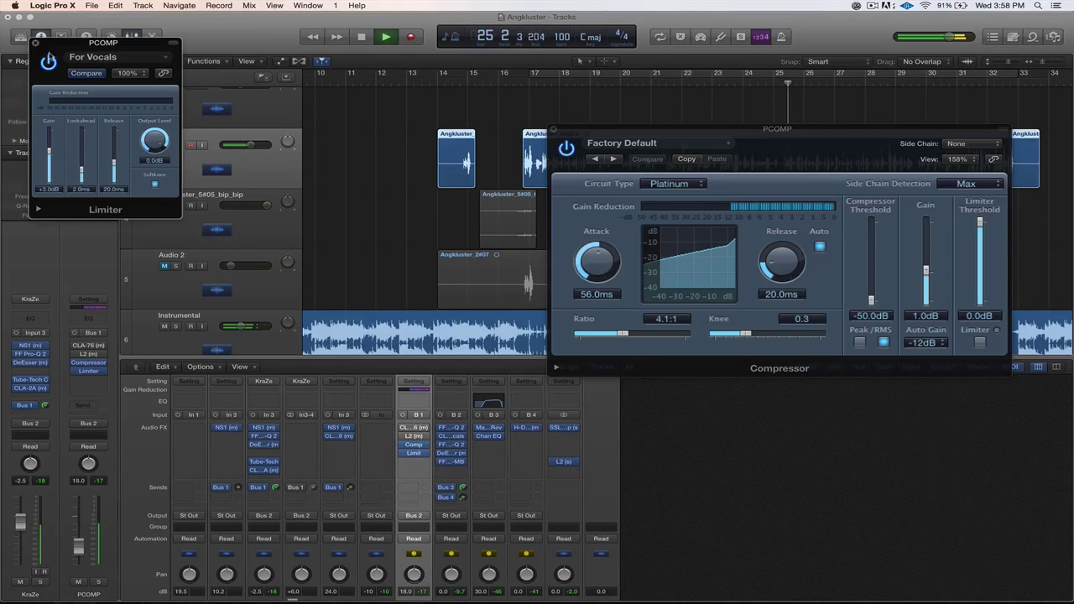
{"action": "key", "text": "super+w"}
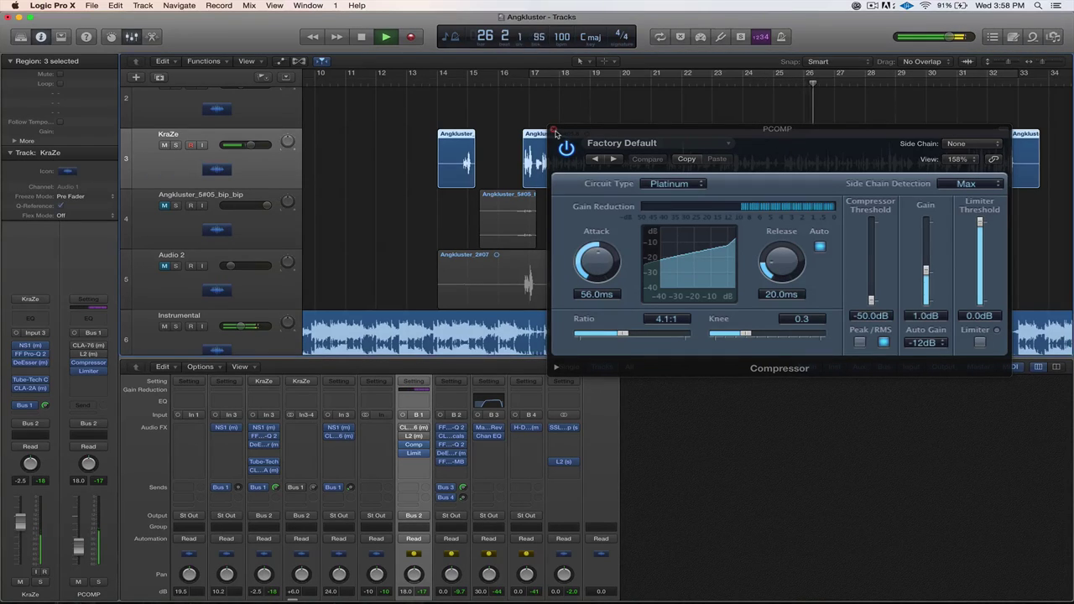
Step: Close the Compressor window and replay from bar 16 with the PCOMP level lowered
{"action": "key", "text": "super+w"}
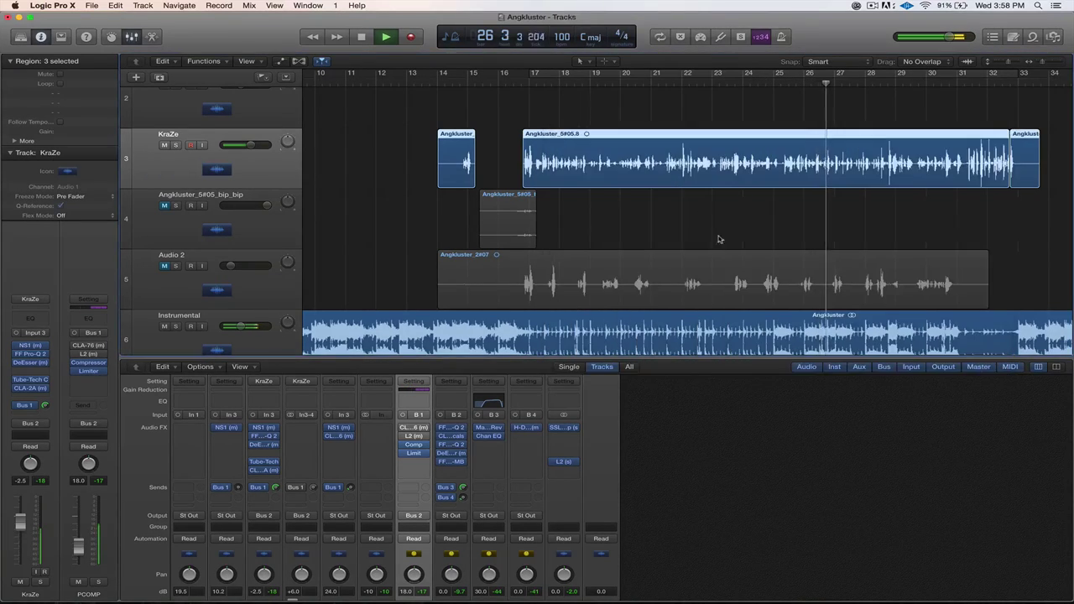
{"action": "left_click", "coordinate": [513, 74]}
{"action": "scroll", "coordinate": [453, 485], "scroll_direction": "down", "scroll_amount": 3}
{"action": "mouse_move", "coordinate": [404, 564]}
{"action": "left_mouse_down"}
{"action": "mouse_move", "coordinate": [412, 525]}
{"action": "mouse_move", "coordinate": [405, 566]}
{"action": "left_mouse_up"}
{"action": "key", "text": "space"}
{"action": "scroll", "coordinate": [411, 524], "scroll_direction": "up", "scroll_amount": 1}
Step: Return the PCOMP fader to 18.0 dB during playback, save, and check the CLA-76
{"action": "key", "text": "space"}
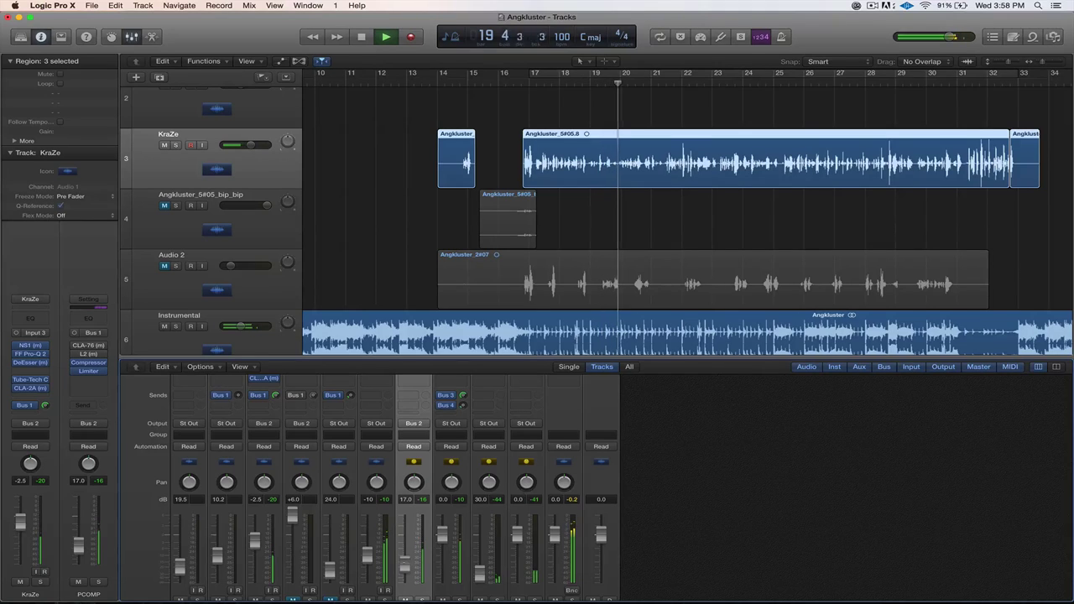
{"action": "left_click_drag", "start_coordinate": [406, 562], "coordinate": [406, 568]}
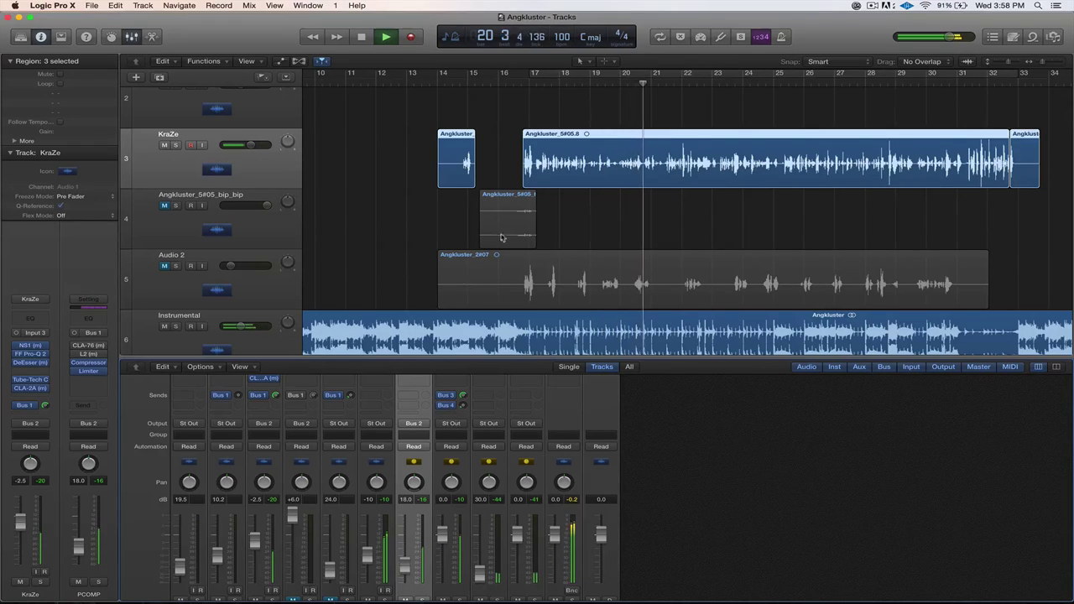
{"action": "scroll", "coordinate": [449, 492], "scroll_direction": "up", "scroll_amount": 3}
{"action": "scroll", "coordinate": [449, 493], "scroll_direction": "up", "scroll_amount": 1}
{"action": "key", "text": "space"}
{"action": "key", "text": "super+s"}
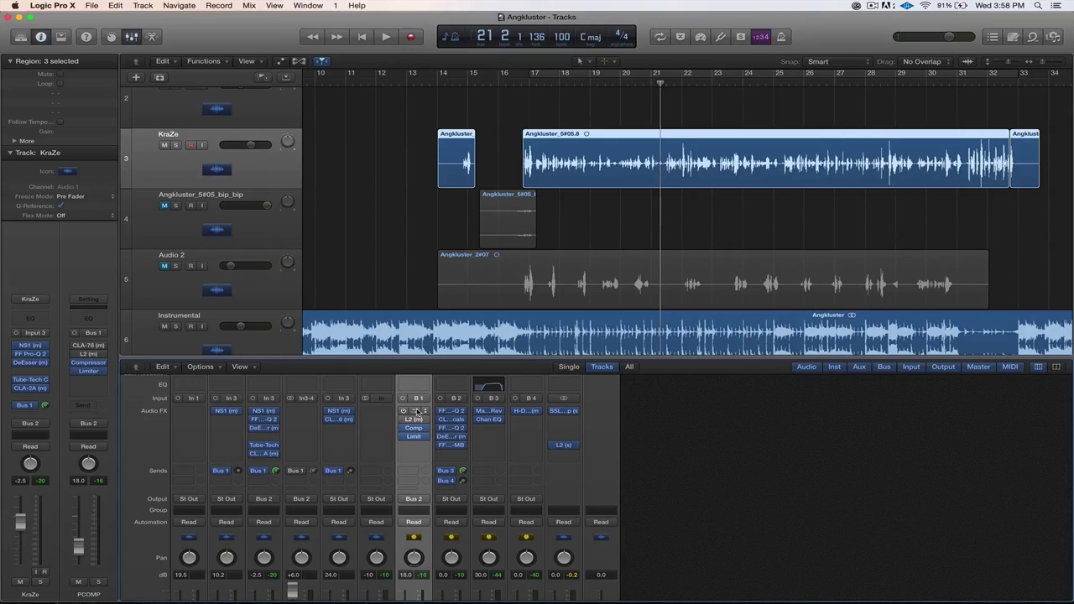
{"action": "left_click", "coordinate": [417, 410]}
{"action": "left_click", "coordinate": [565, 174]}
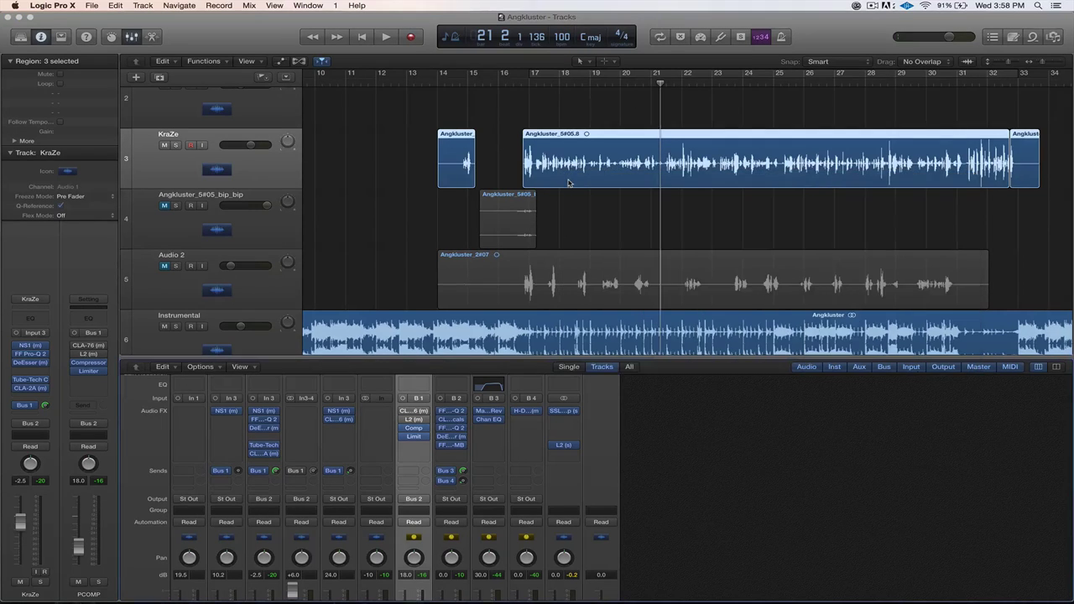